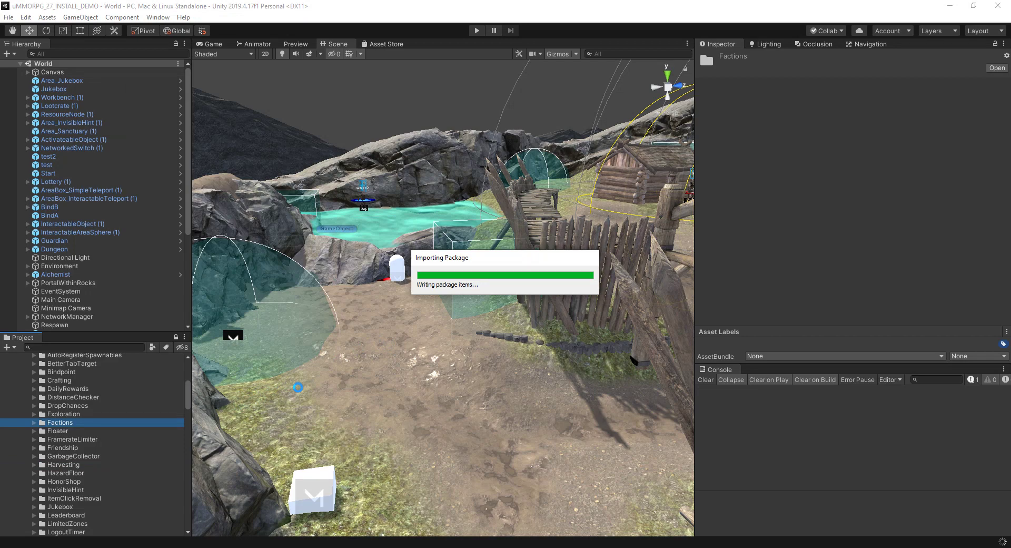
Open the Bandit Boss prefab from the Monsters folder under Prefabs/Entities.
key(alt+Tab)
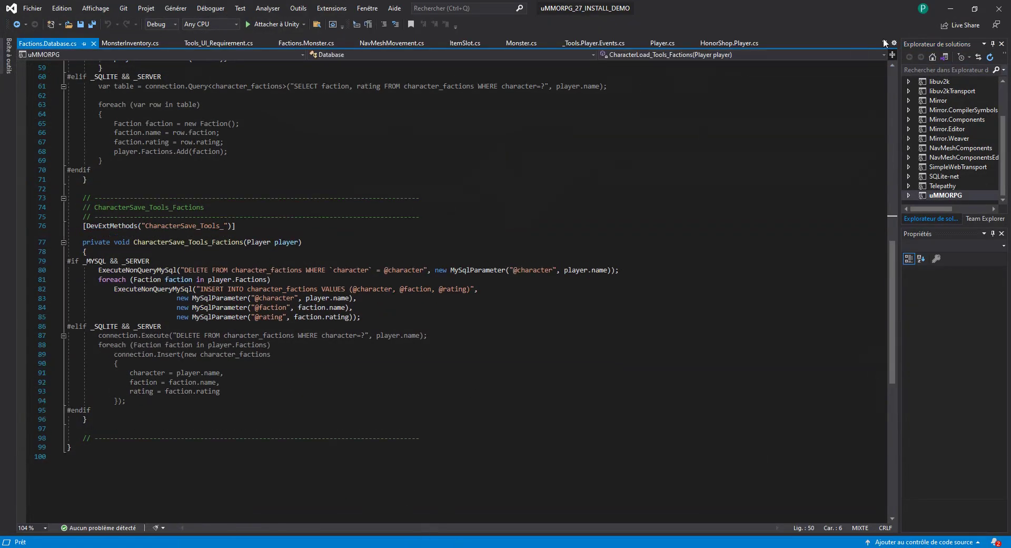
click(957, 9)
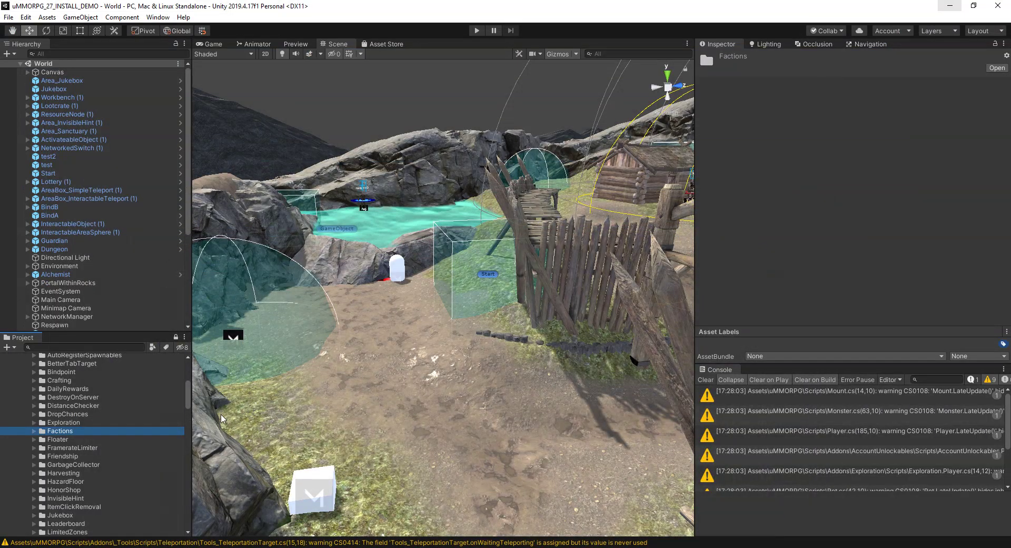
scroll(109, 422, up, 7)
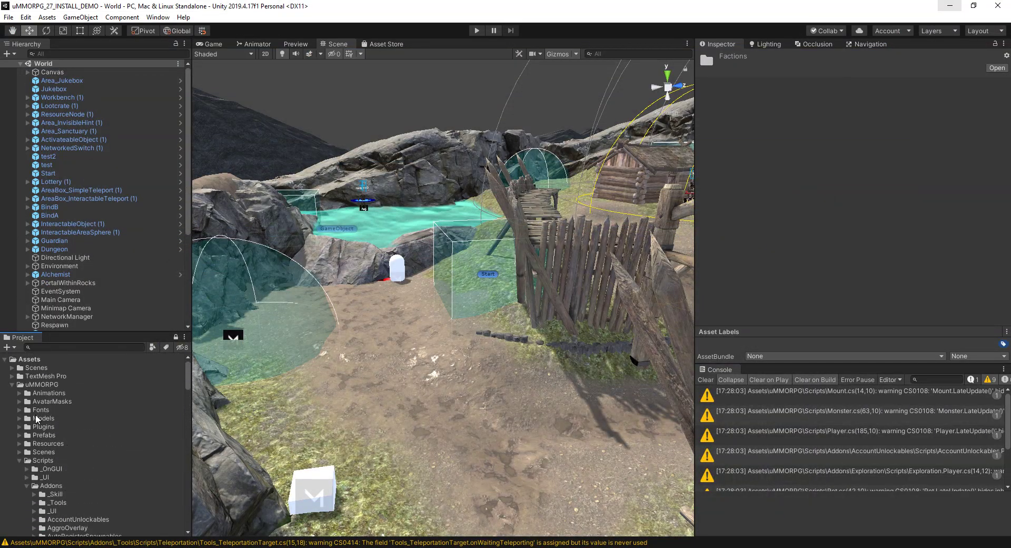
click(20, 435)
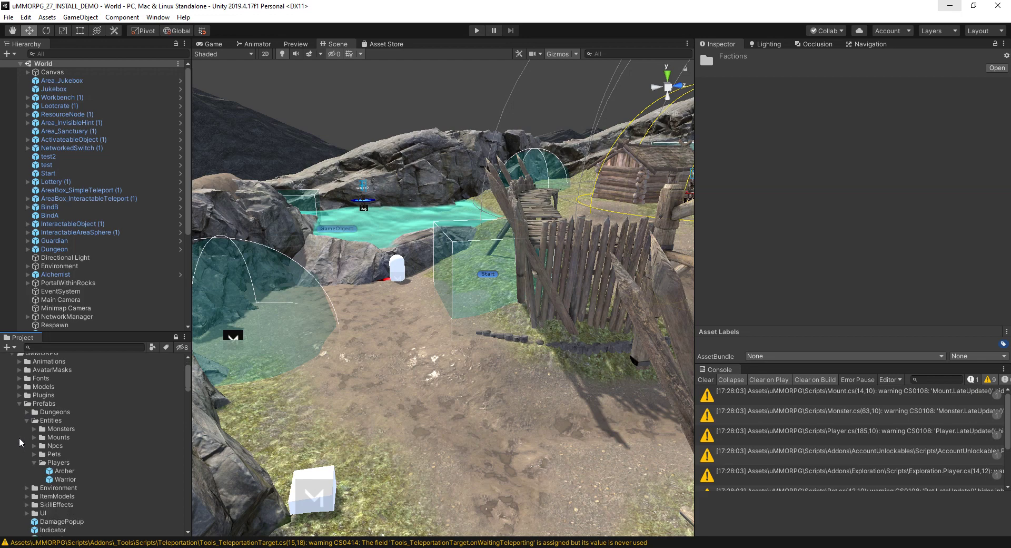
click(34, 429)
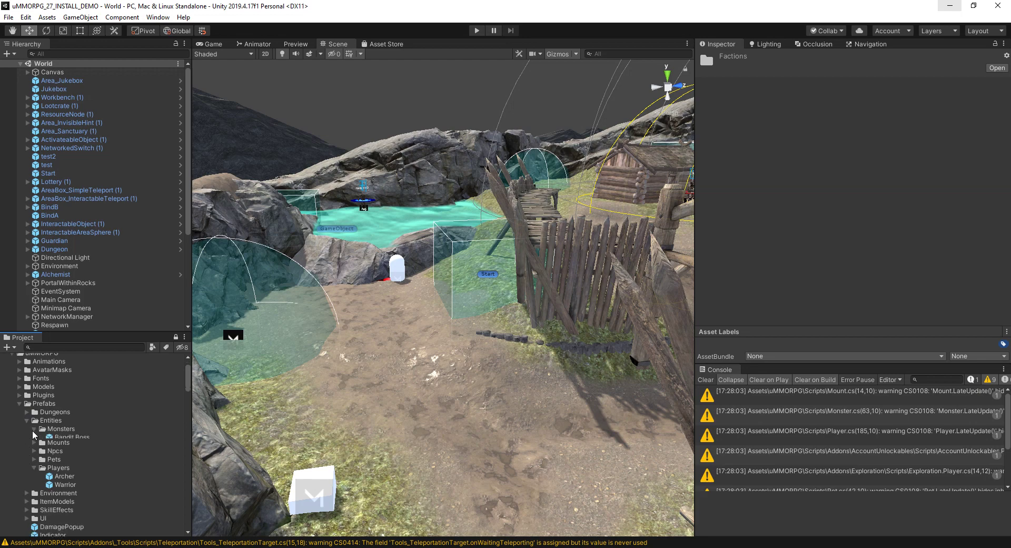
double_click(69, 437)
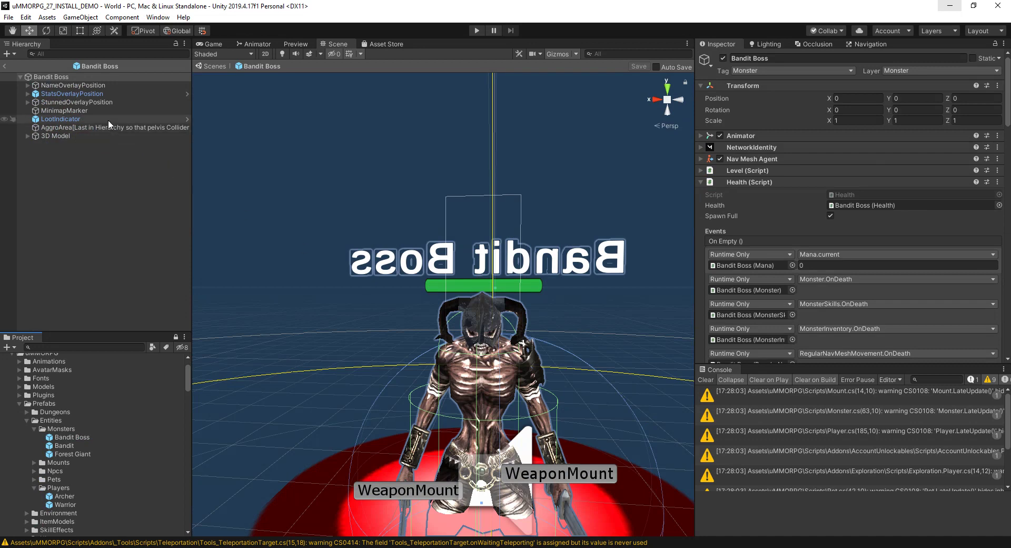
Add the DestroyOnServer script from the DestroyOnServer addon to the Bandit Boss's NameOverlayPosition object.
click(88, 85)
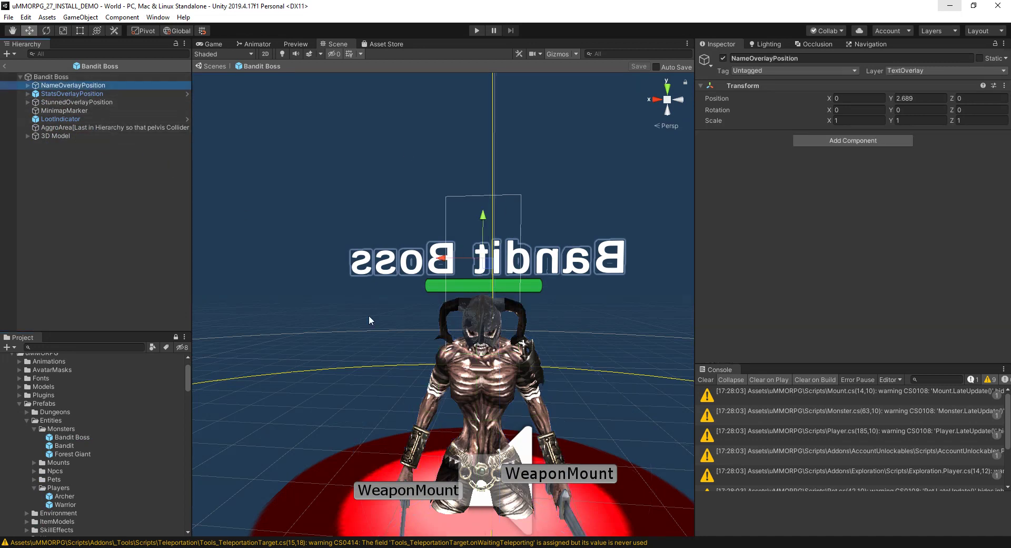
scroll(77, 403, down, 10)
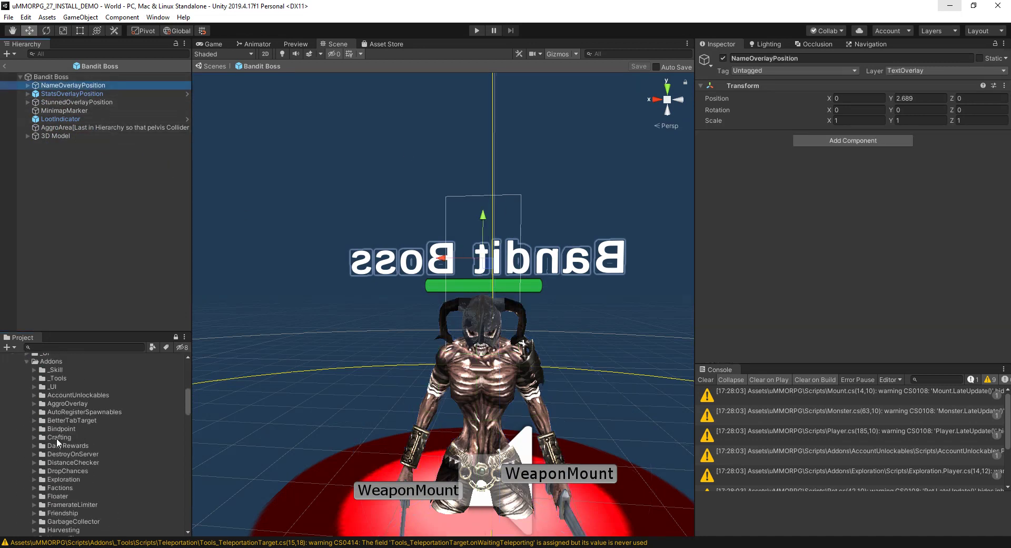
click(34, 454)
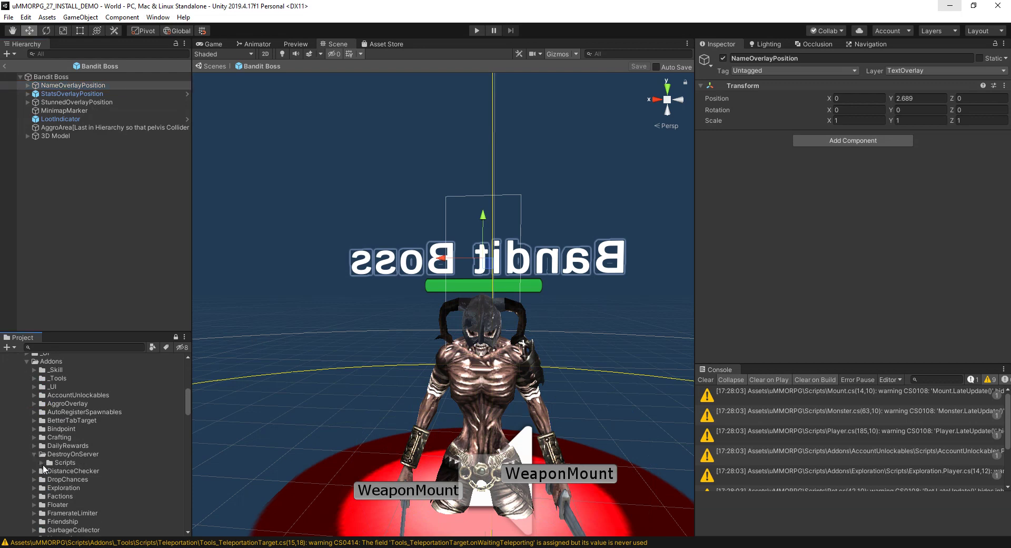
click(42, 463)
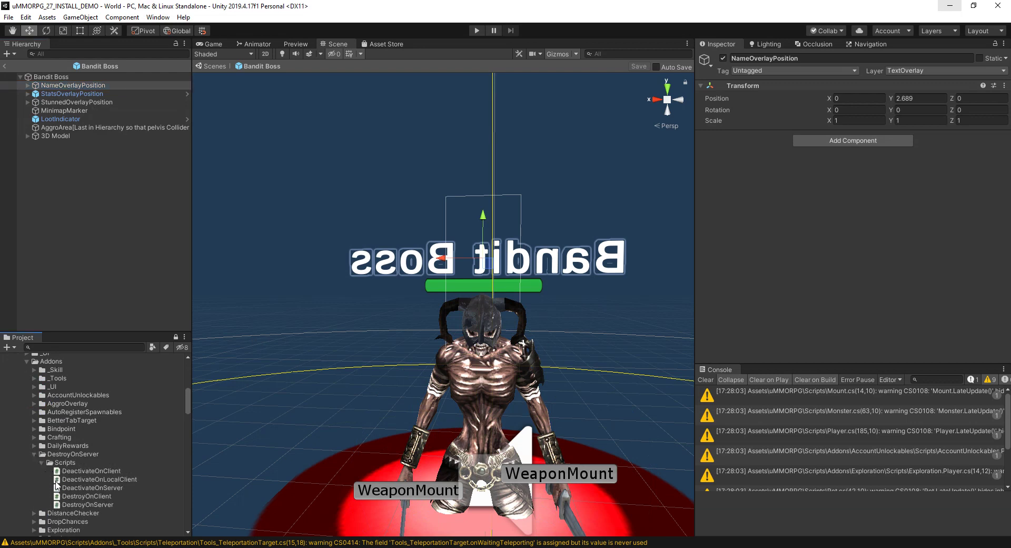
drag(62, 504, 764, 133)
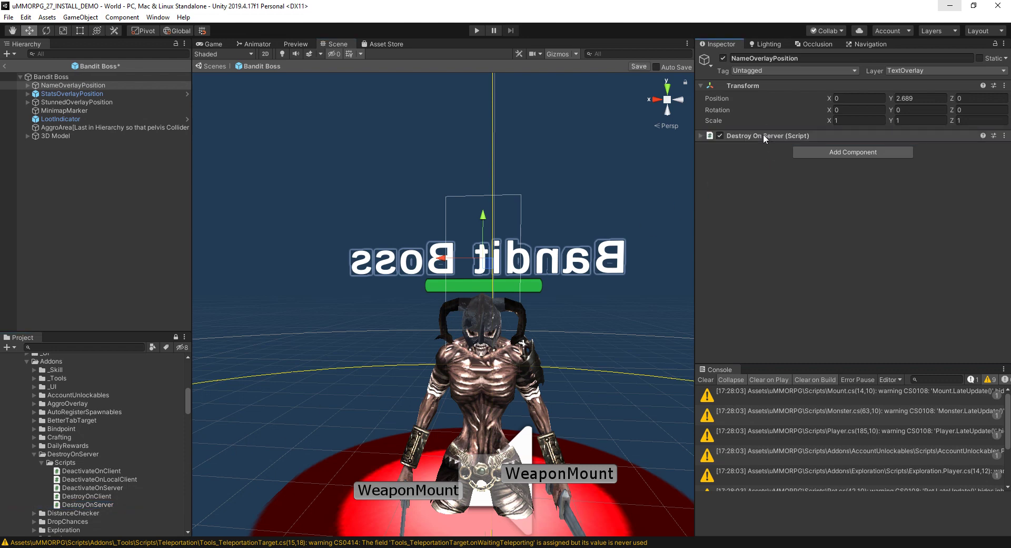
Add the DestroyOnServer script to the Bandit Boss's StunnedOverlayPosition object.
click(85, 95)
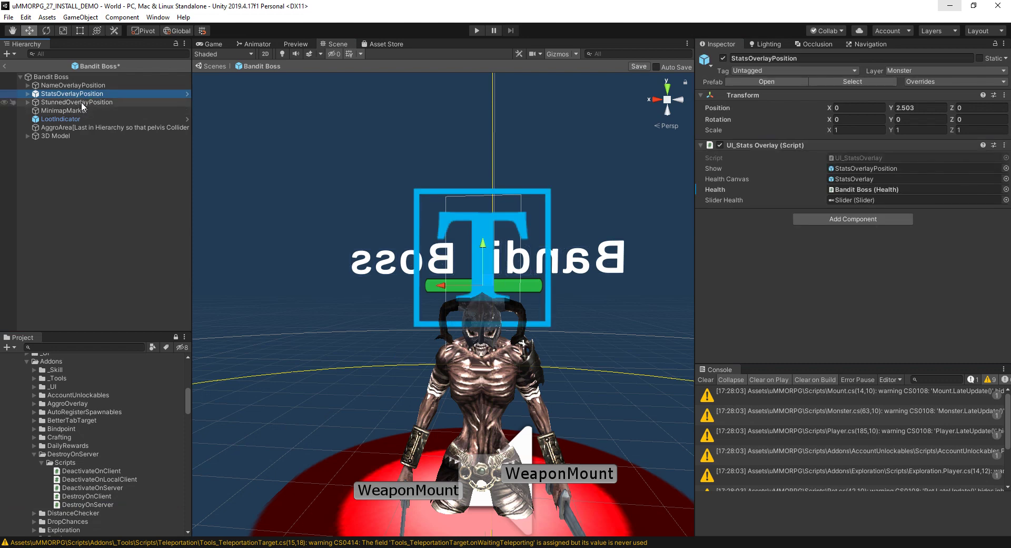
click(86, 103)
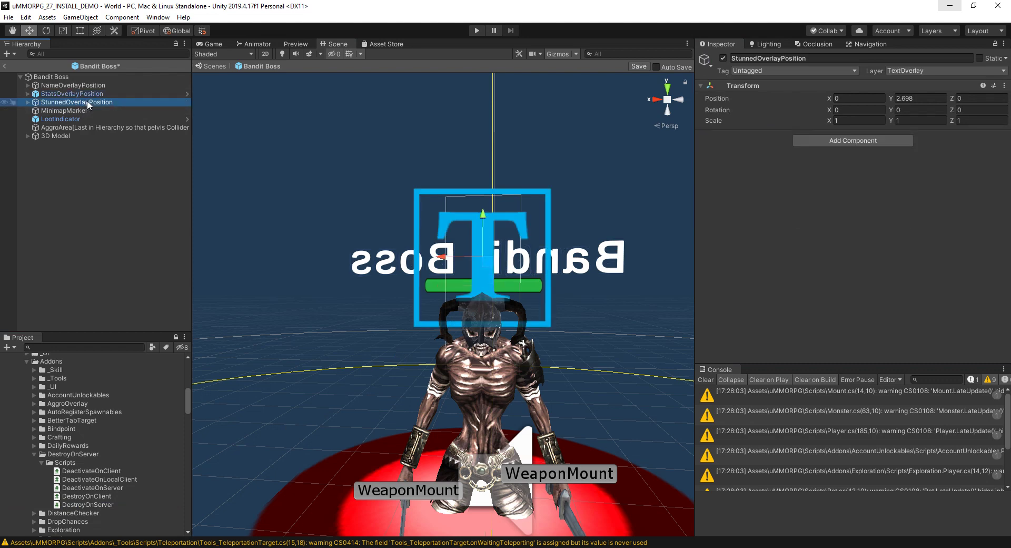
click(92, 495)
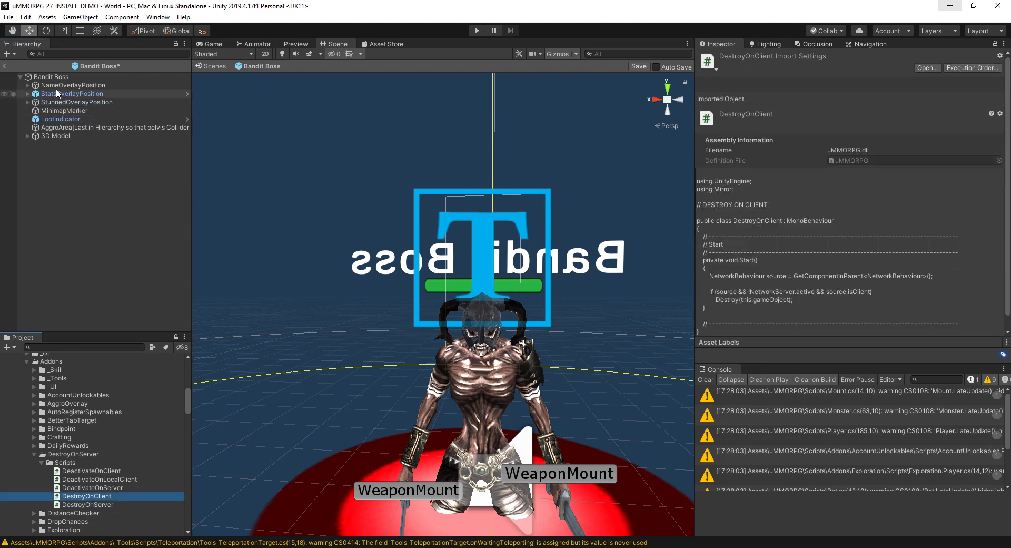
click(55, 103)
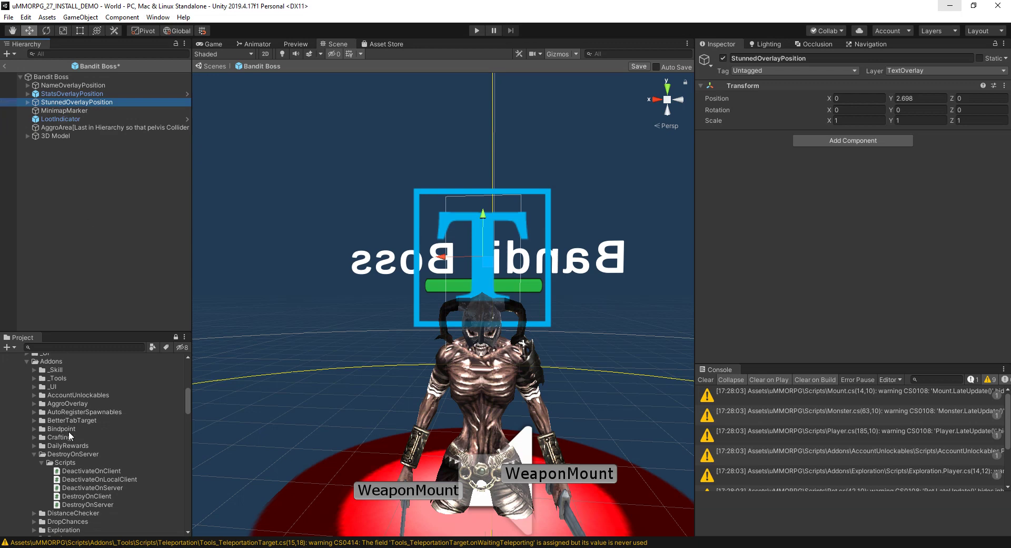
drag(88, 504, 742, 138)
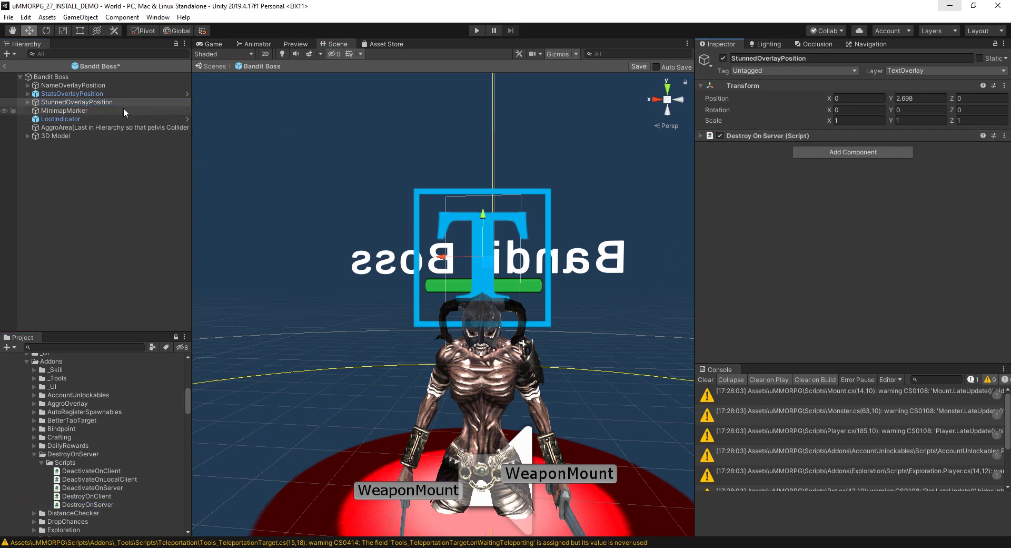
Add the DestroyOnServer script to the Bandit Boss's MinimapMarker object and collapse its Sprite Renderer component.
click(89, 93)
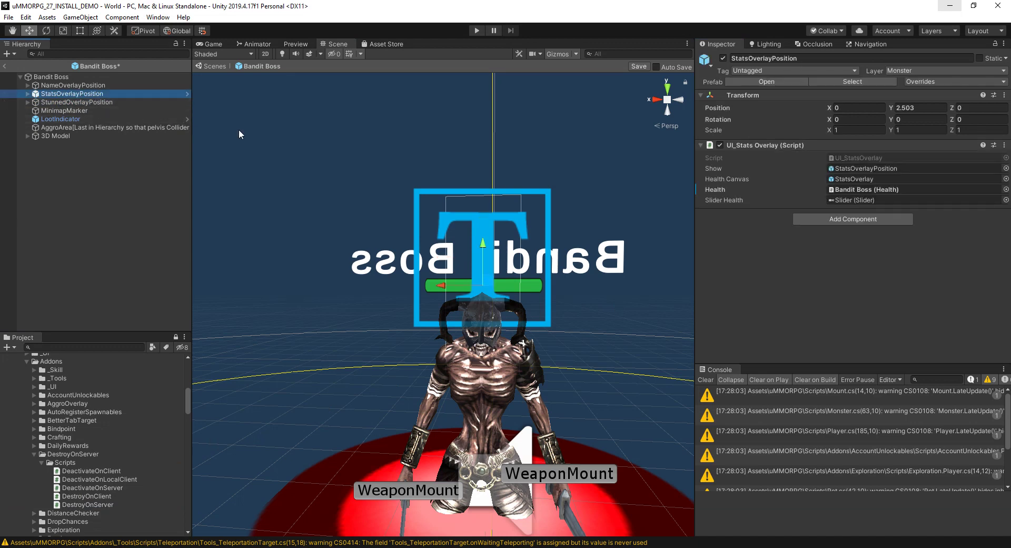
click(64, 111)
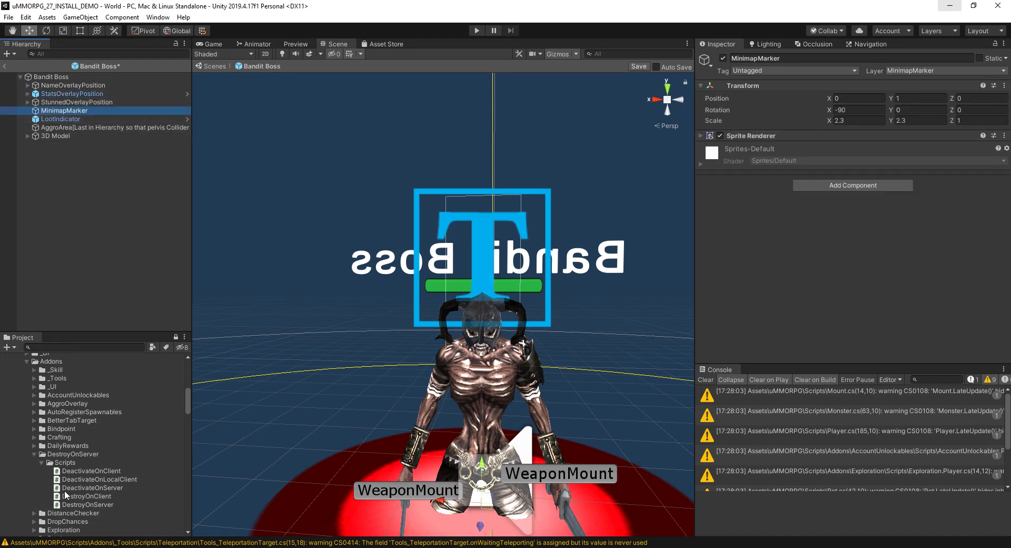
drag(79, 508, 761, 245)
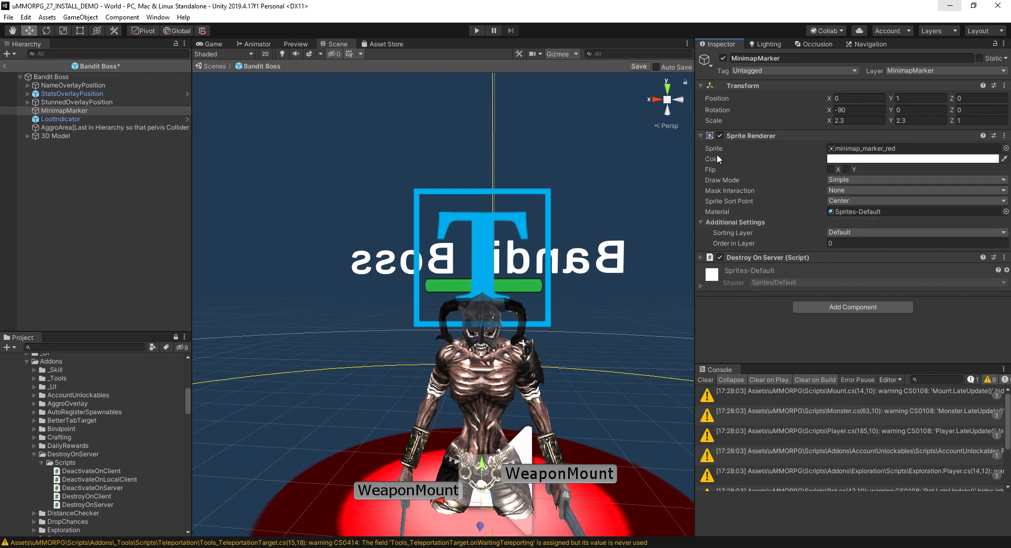
click(700, 137)
click(700, 146)
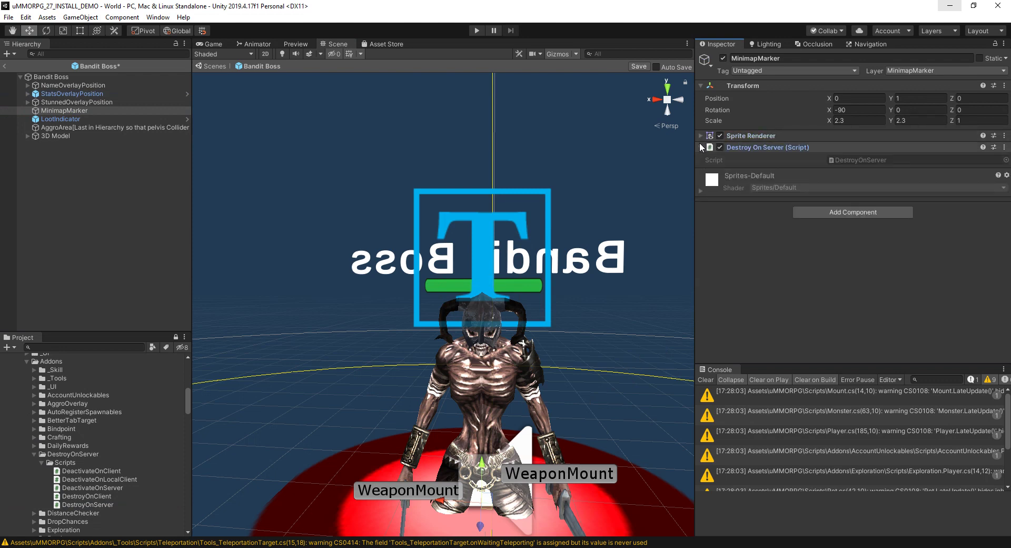
click(700, 145)
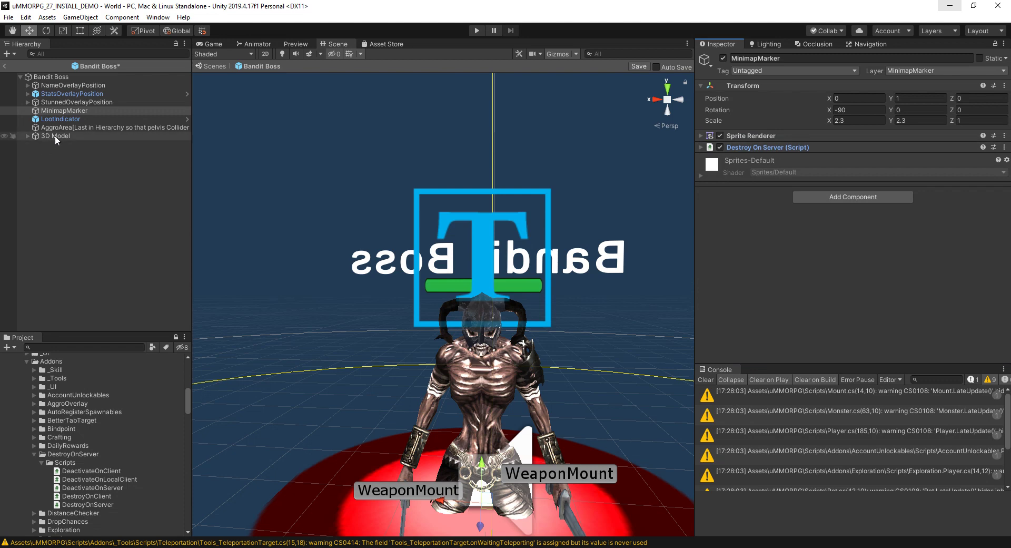
Add the DestroyOnServer script to the Bandit Boss's LootIndicator object and clear the console messages.
click(62, 120)
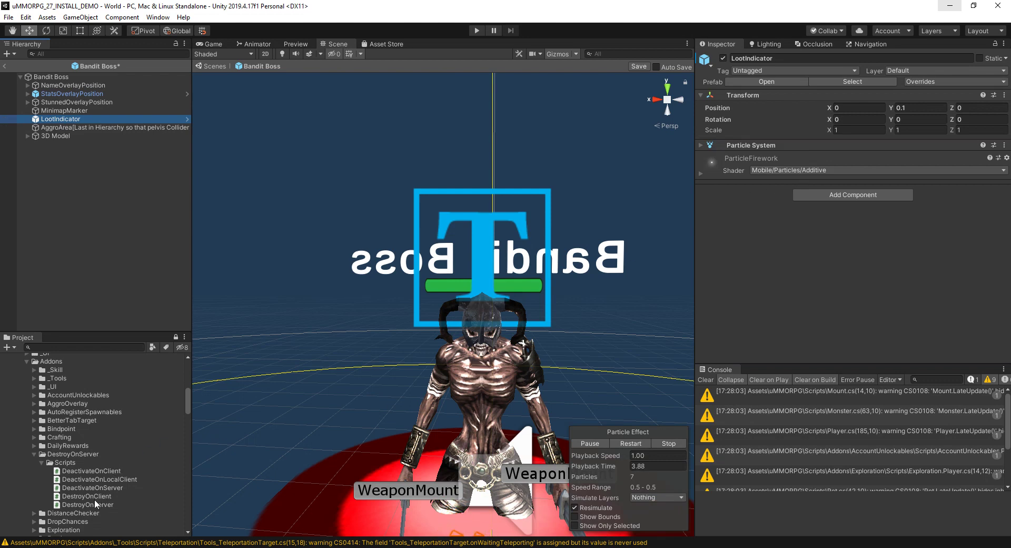
drag(94, 500, 737, 185)
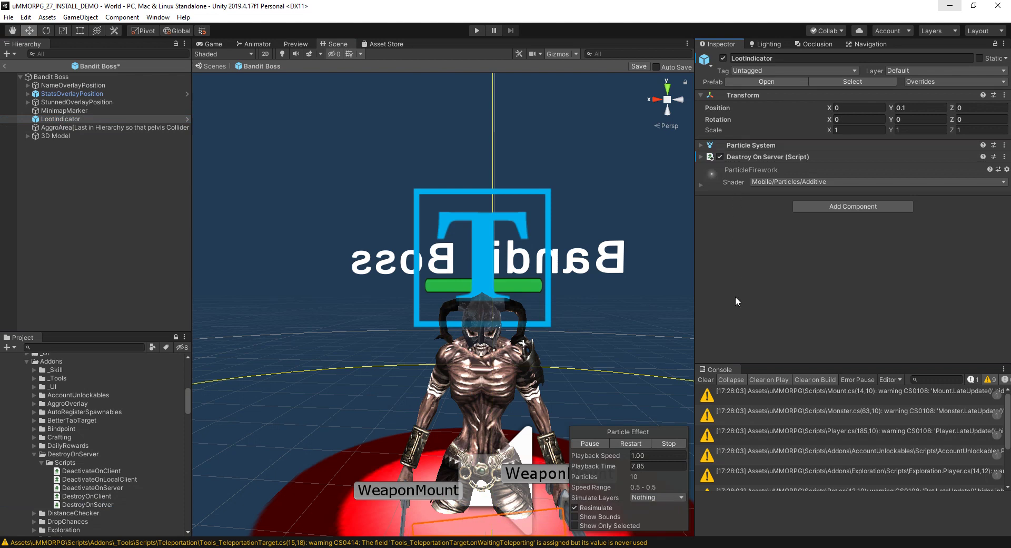
click(707, 378)
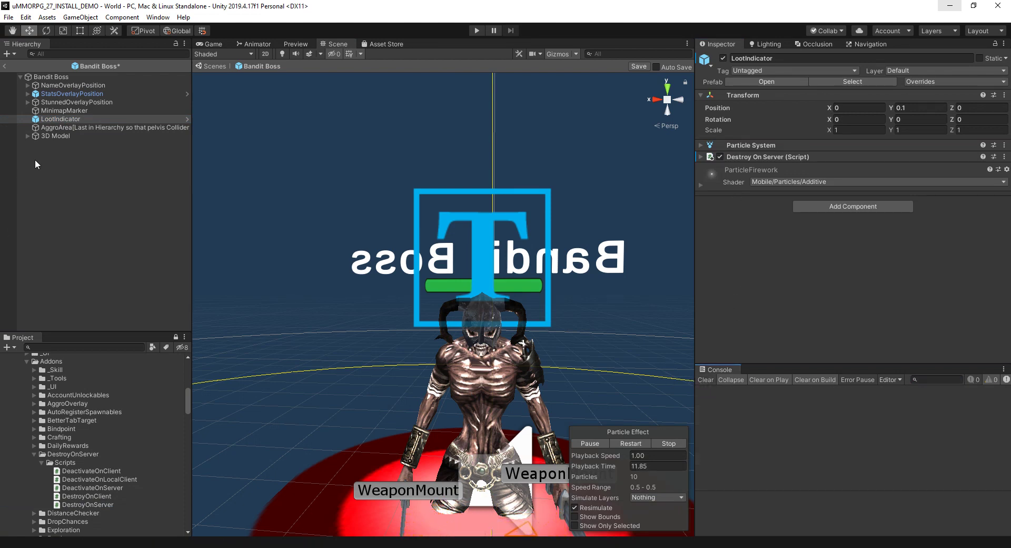
Check the Bandit Boss's 3D Model and other child objects, and save the prefab changes while leaving prefab mode.
click(27, 135)
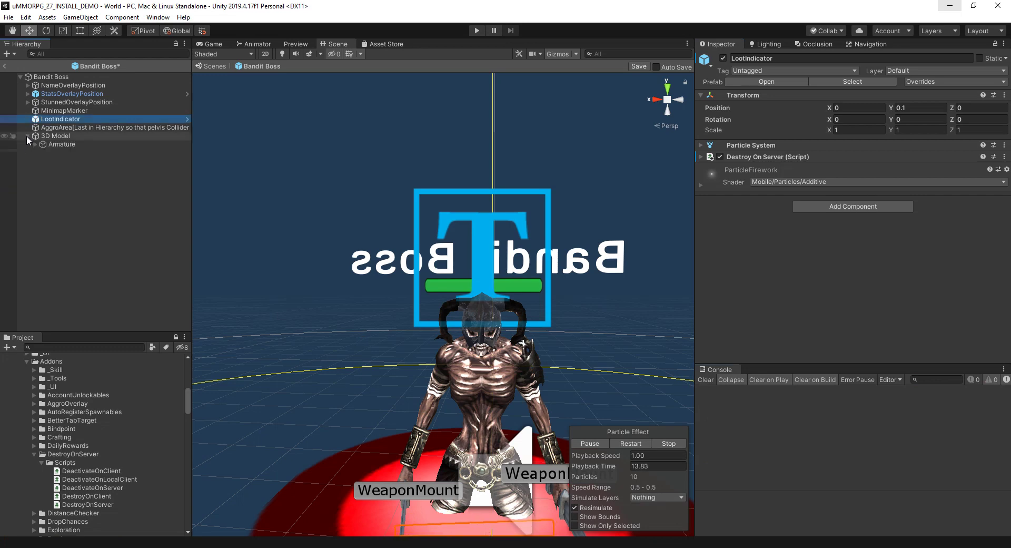
click(59, 136)
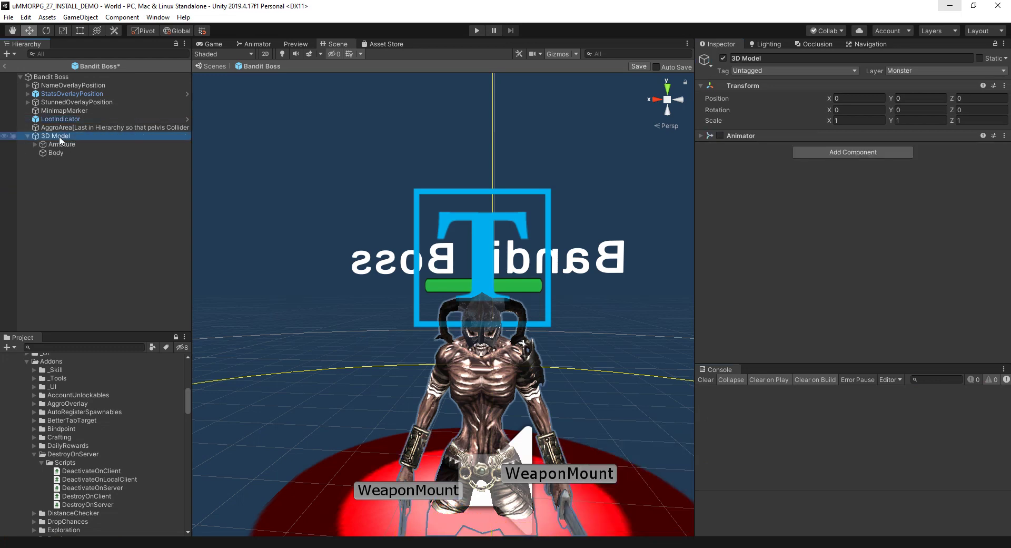
click(28, 135)
click(61, 94)
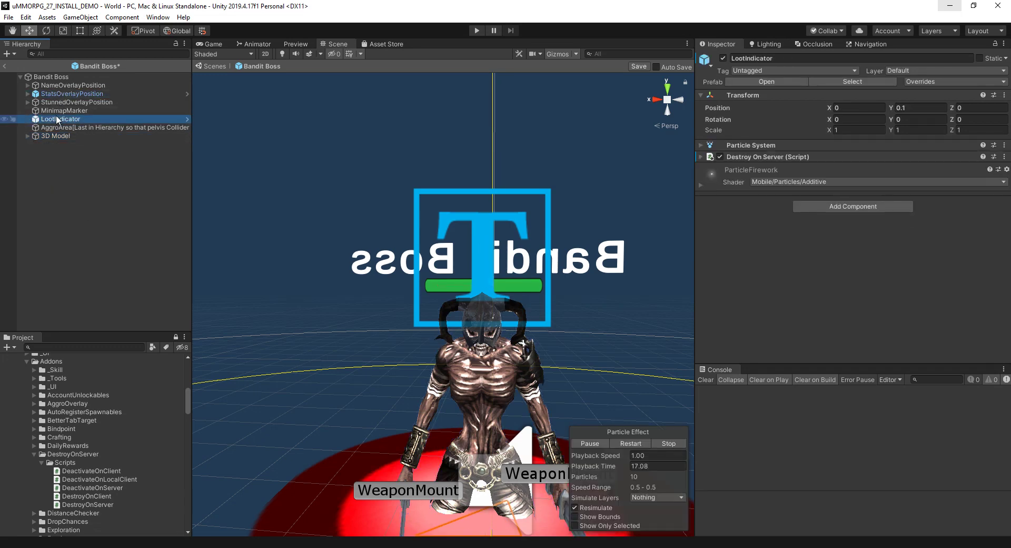
click(58, 112)
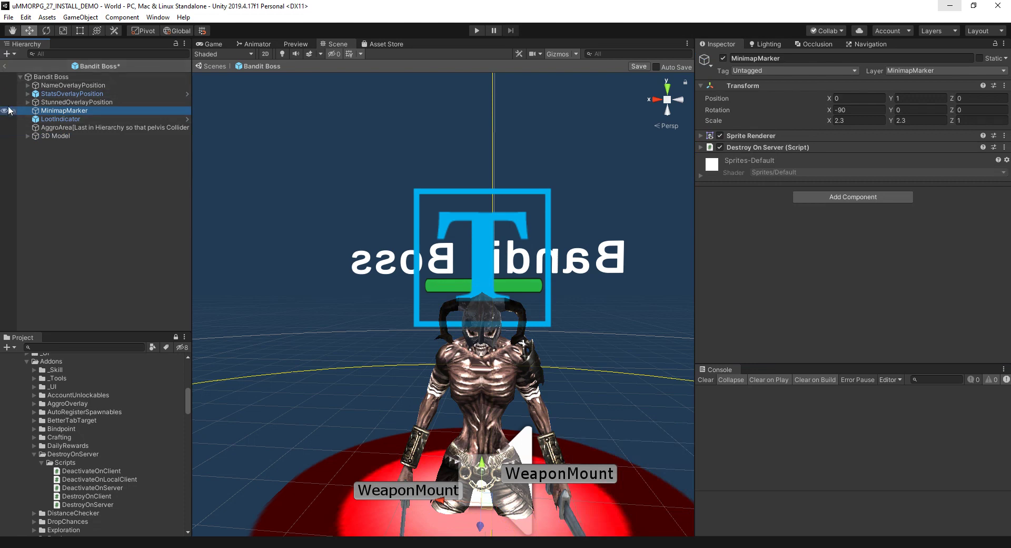
click(5, 66)
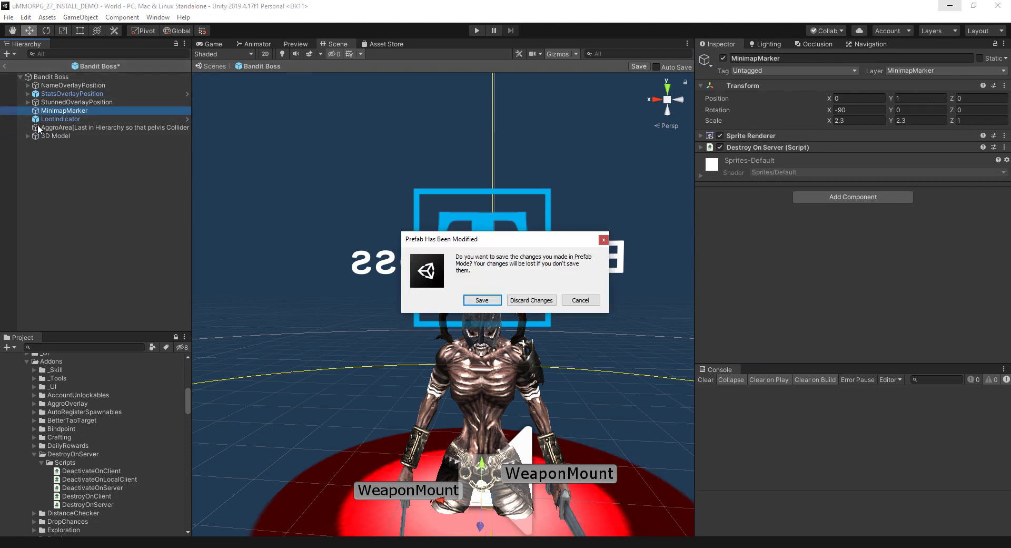
click(482, 299)
Open the Bandit monster prefab and add the DestroyOnServer script to its NameOverlayPosition object.
scroll(33, 470, up, 6)
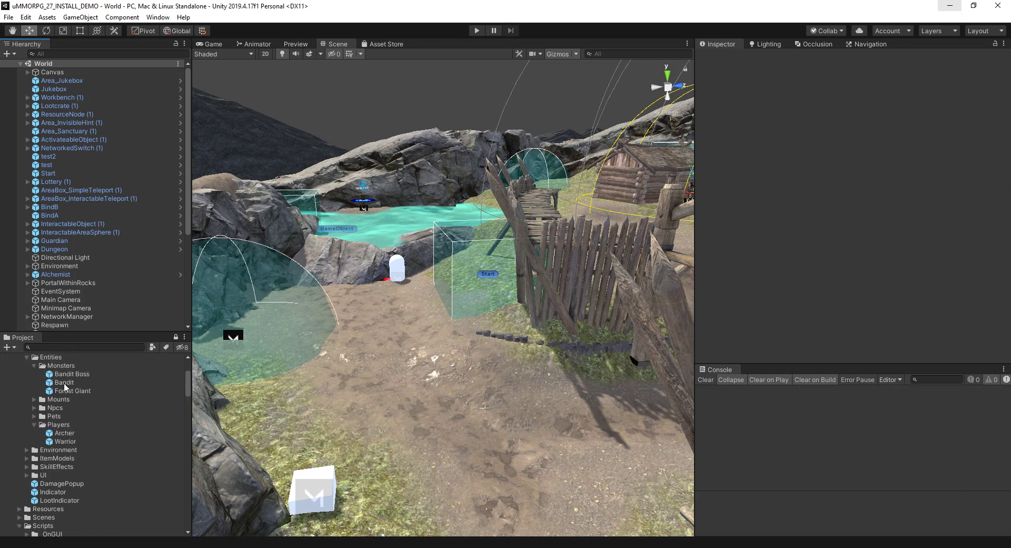
double_click(65, 383)
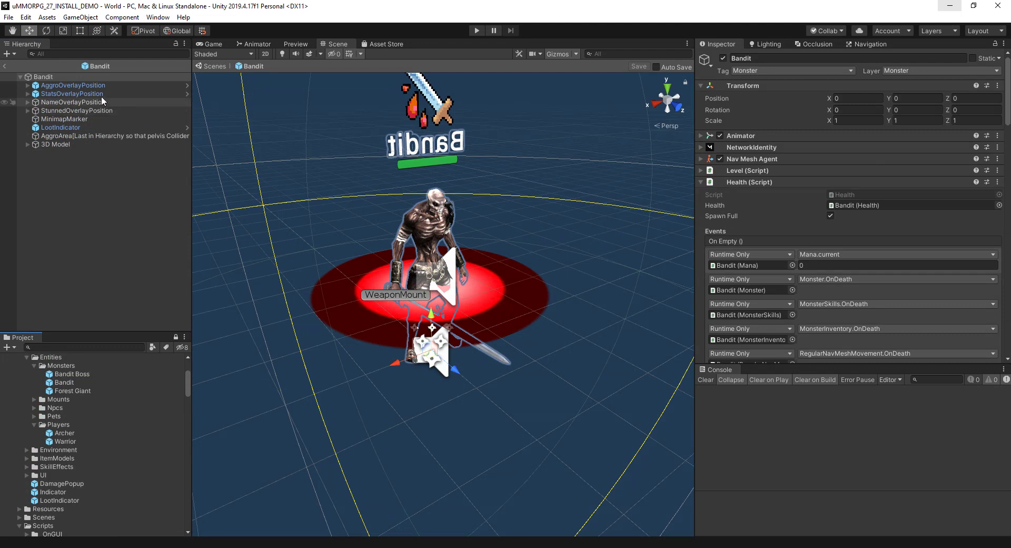
click(73, 85)
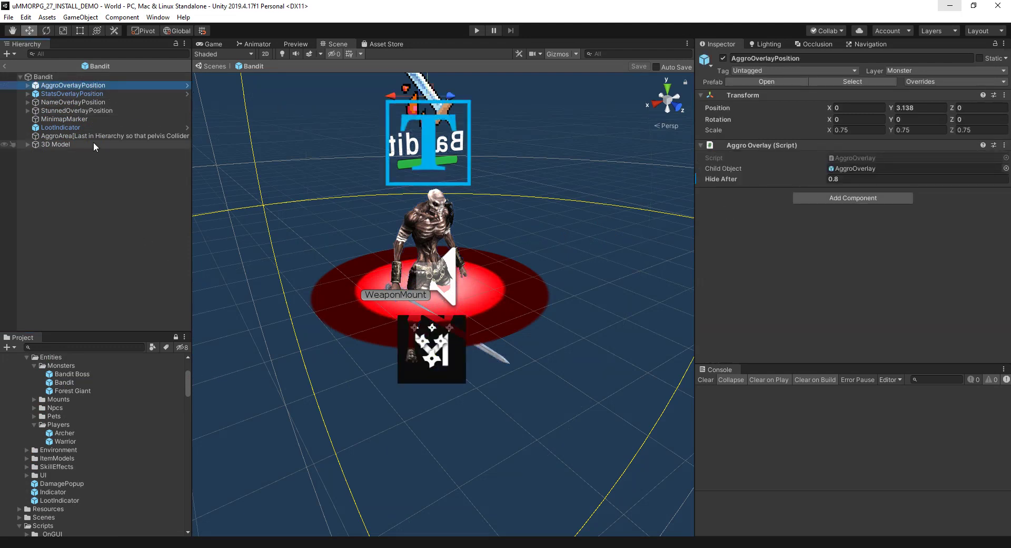
click(86, 101)
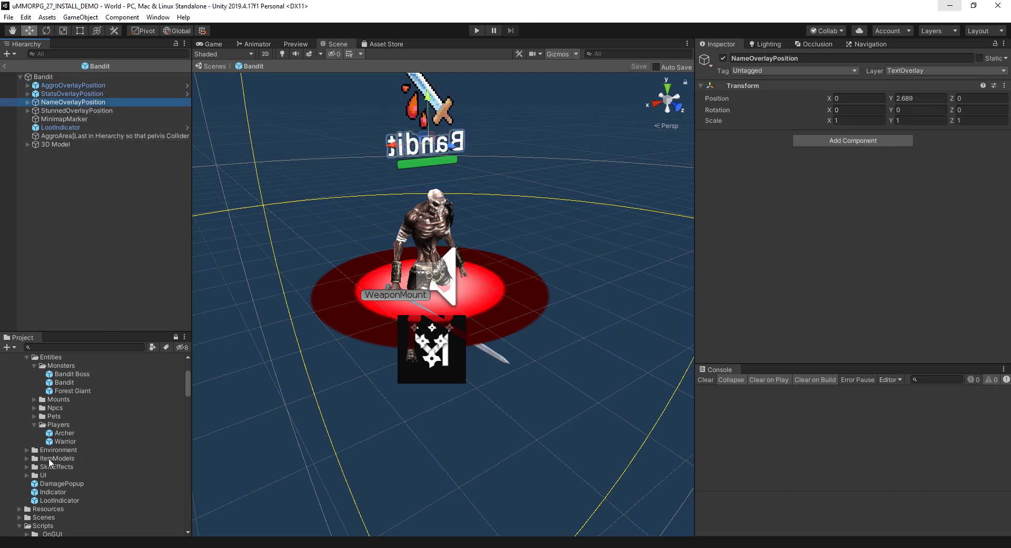
scroll(51, 455, down, 7)
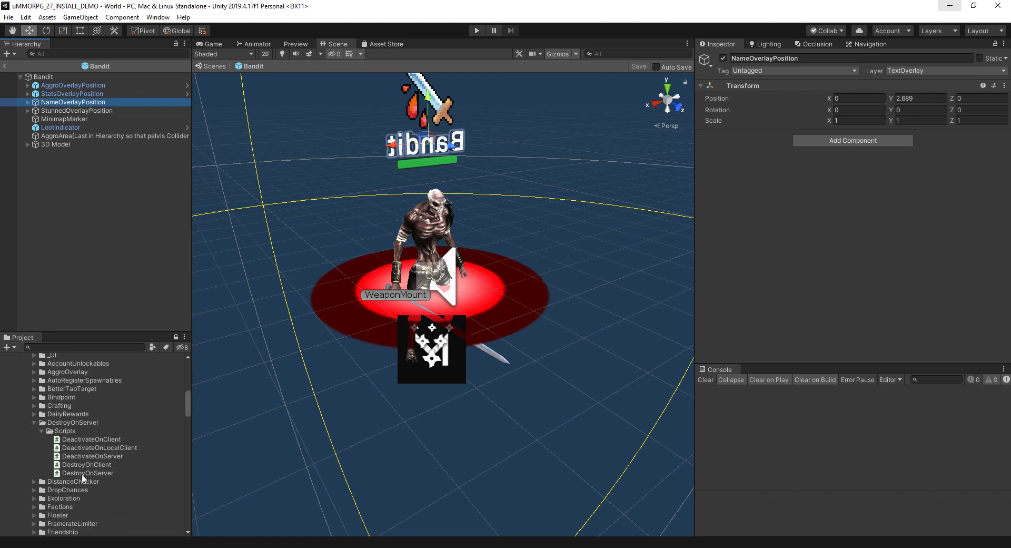
drag(81, 473, 767, 221)
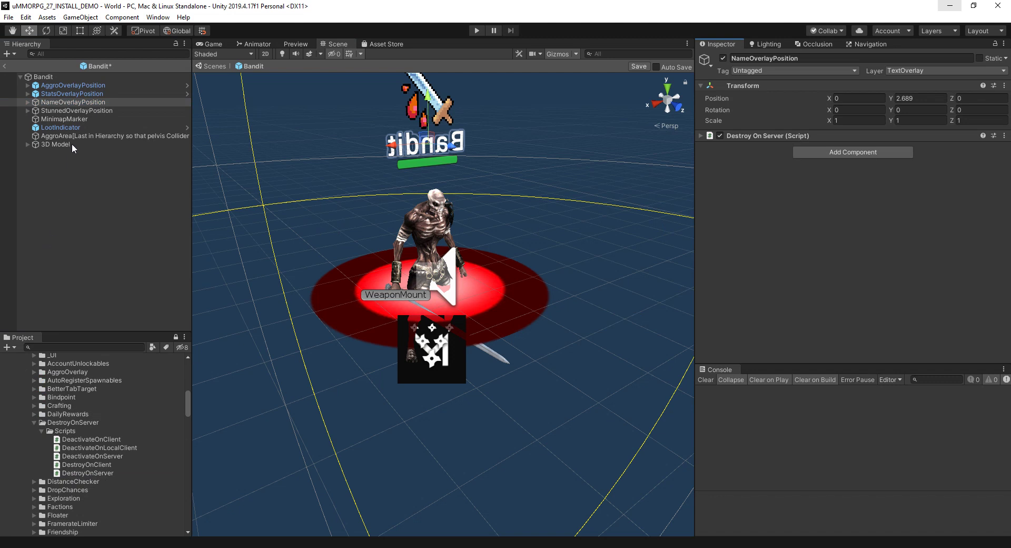
Add the DestroyOnServer script to the Bandit's StunnedOverlayPosition and MinimapMarker objects.
click(81, 112)
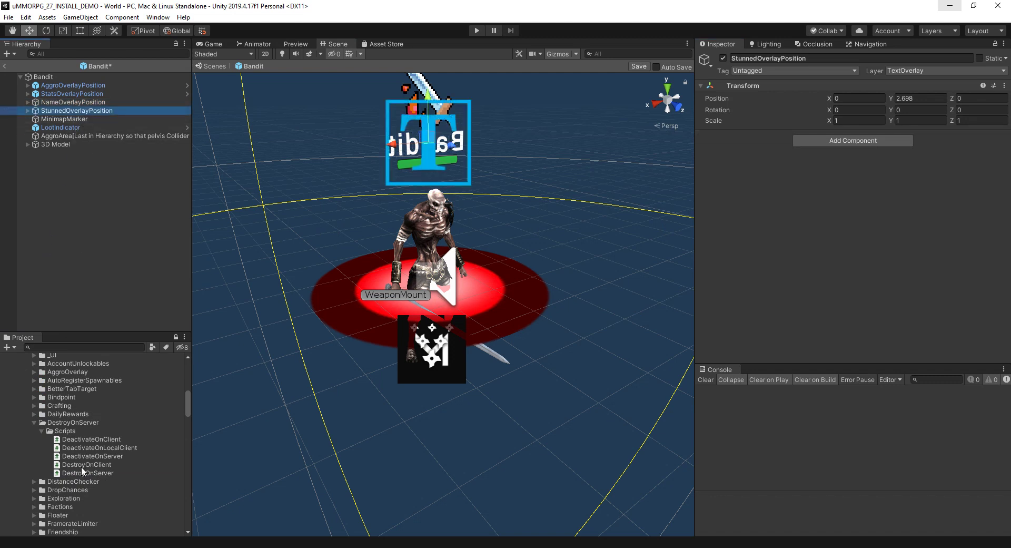
drag(82, 476, 766, 287)
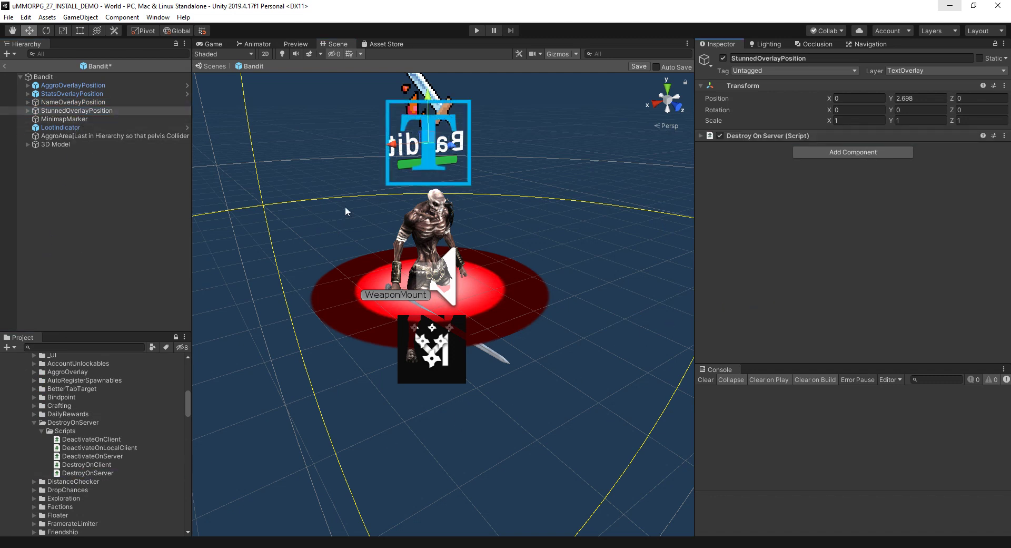
click(62, 119)
drag(82, 477, 759, 272)
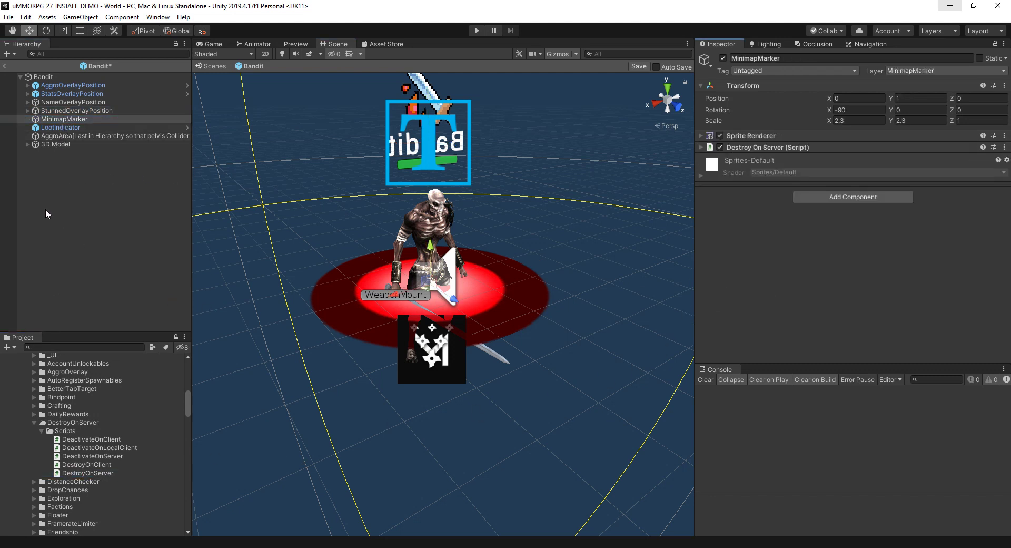
Add the DestroyOnServer script to the Bandit's LootIndicator object, and save the prefab while leaving prefab mode.
click(55, 128)
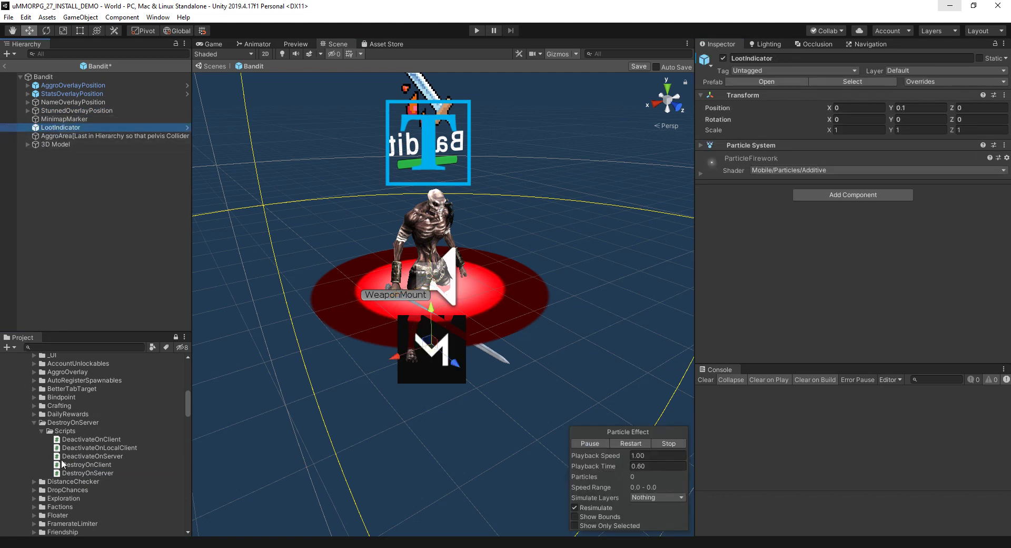
drag(80, 472, 810, 268)
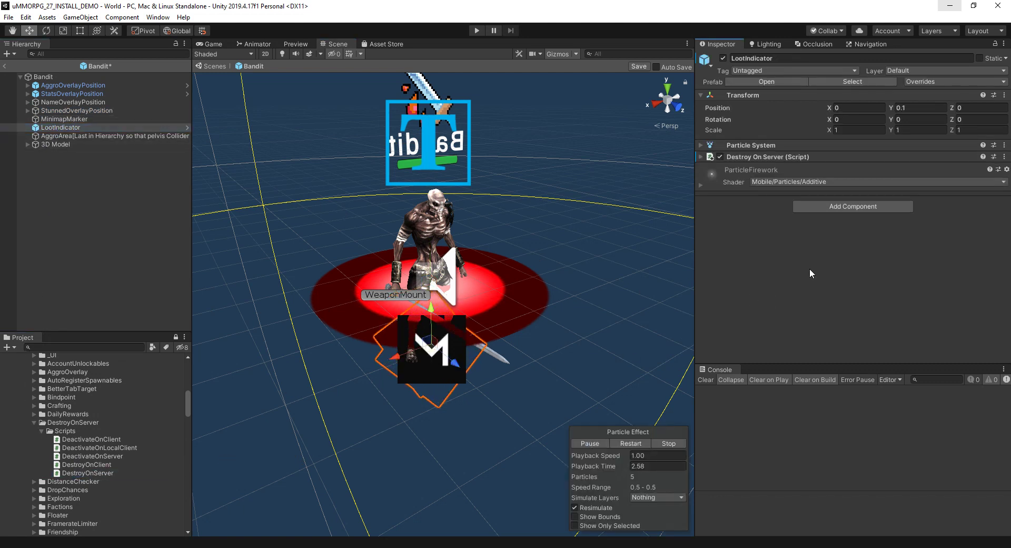
click(55, 137)
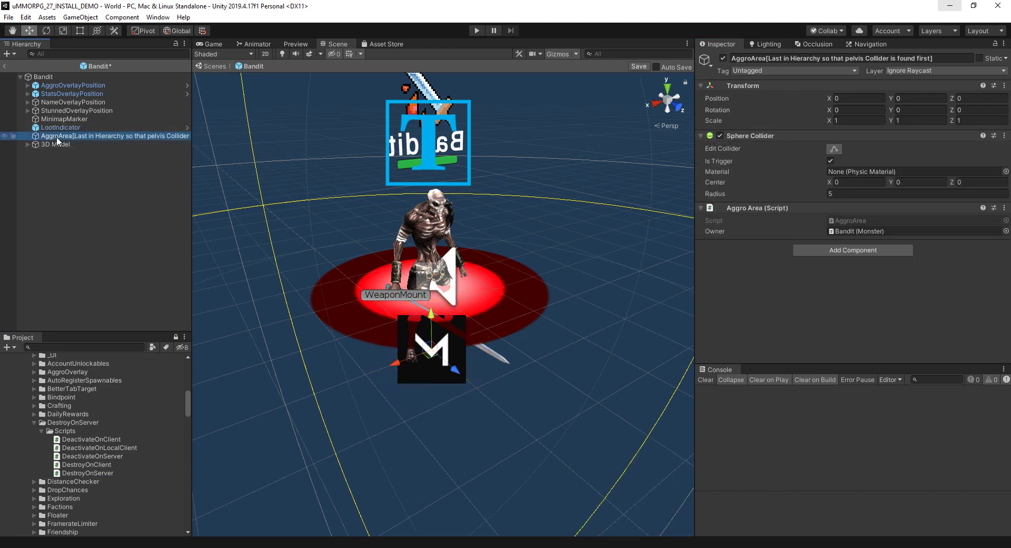
click(5, 67)
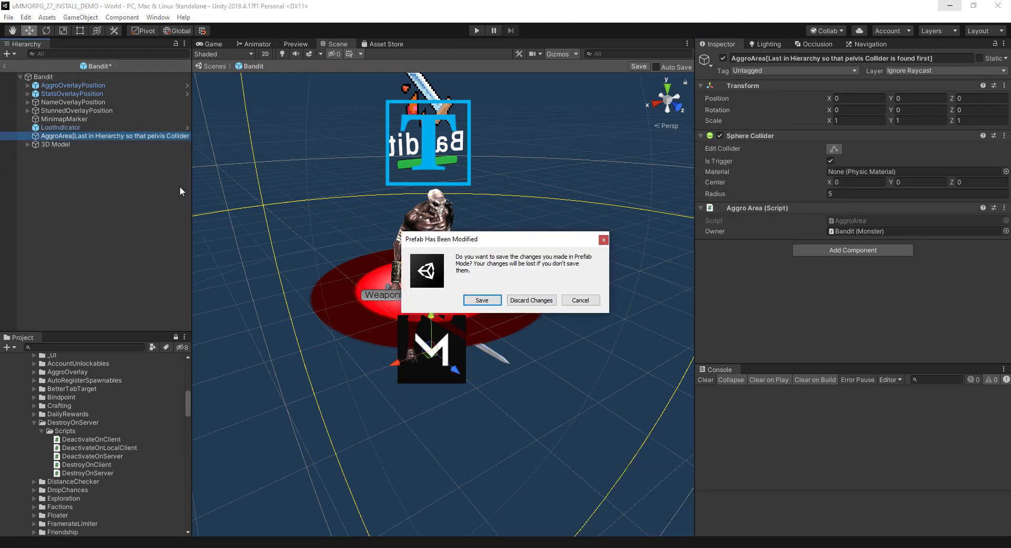
click(479, 299)
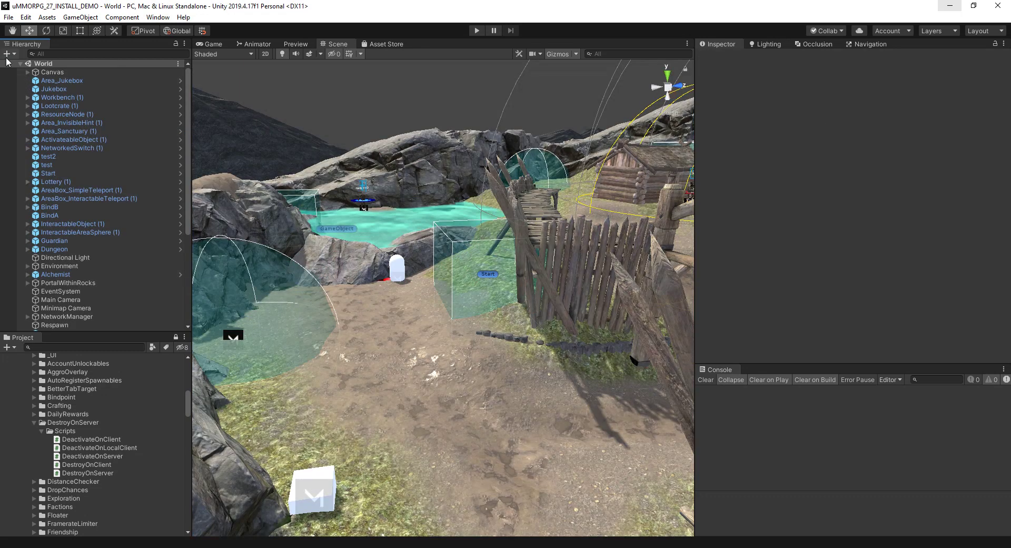
Build and run the Windows x86 version with Server Build enabled into the serv folder.
click(8, 20)
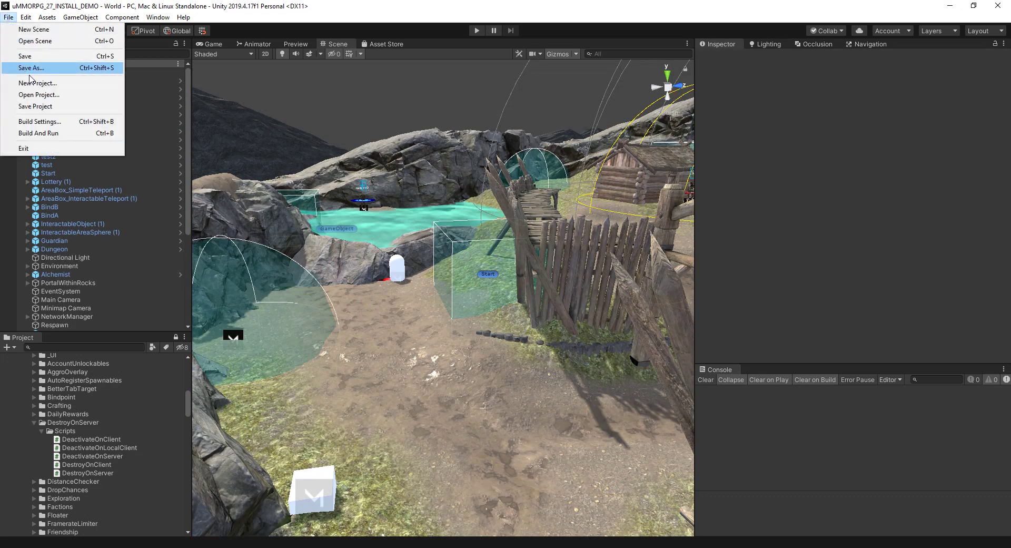
click(45, 123)
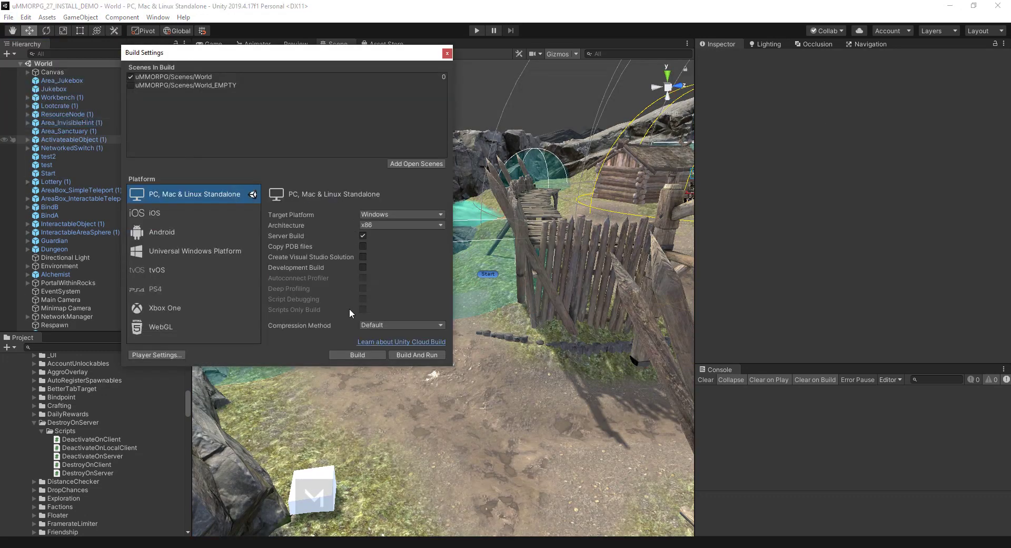
click(409, 355)
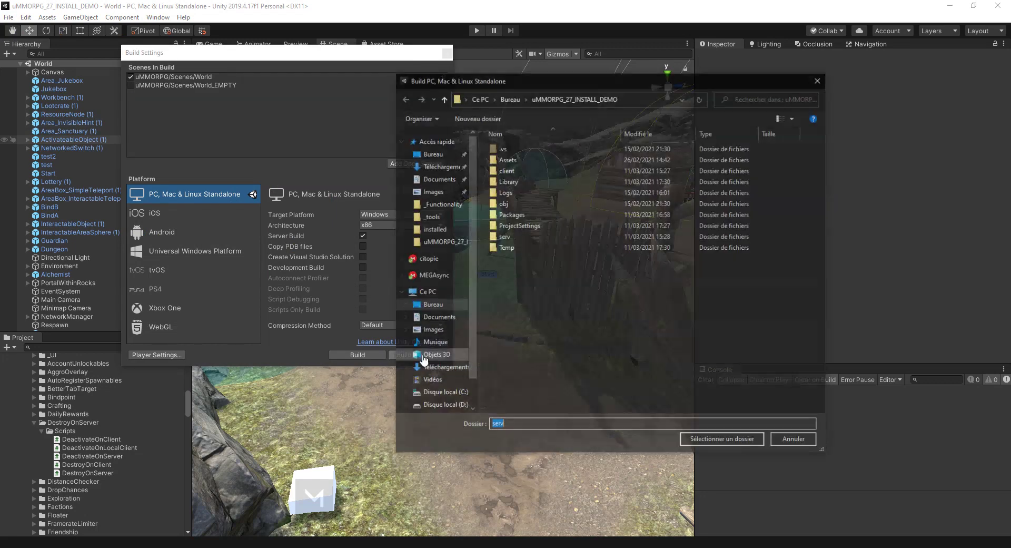
click(724, 440)
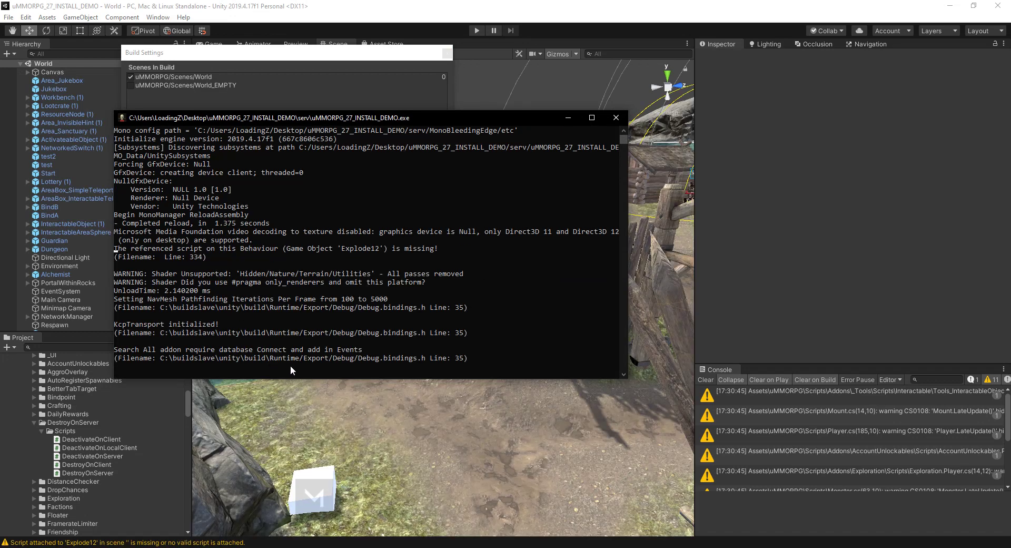
Build the Windows client with Server Build disabled into the client folder.
click(218, 50)
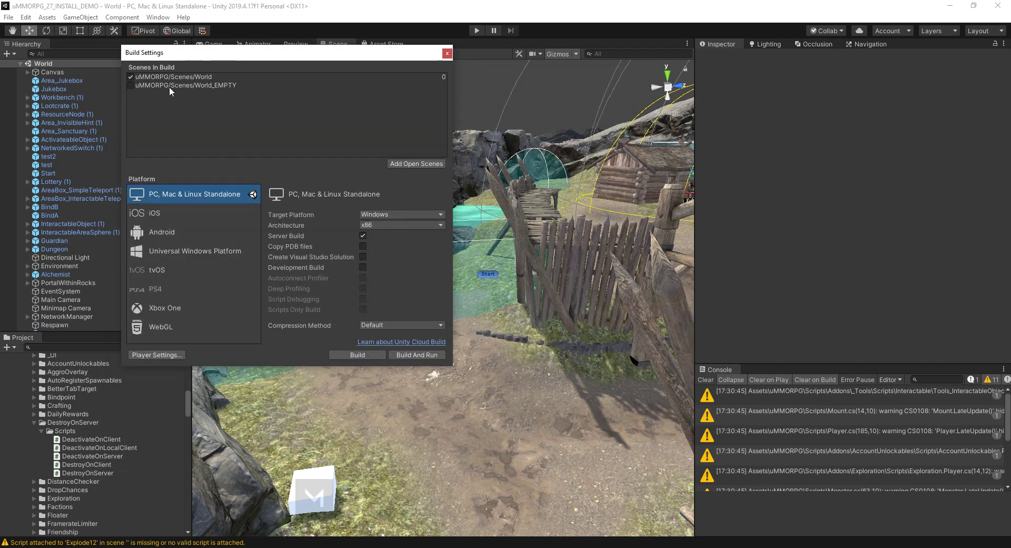
click(357, 354)
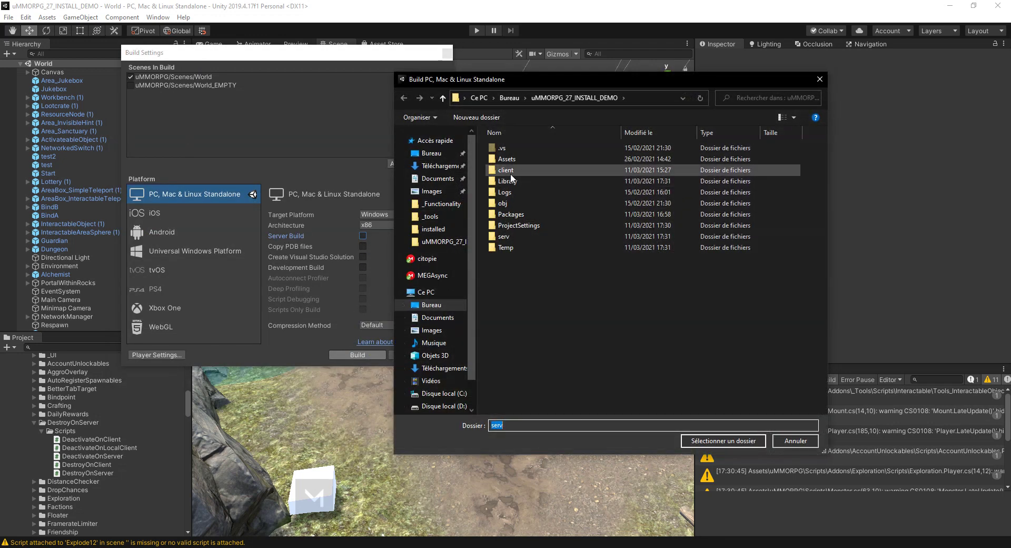
click(506, 170)
click(737, 440)
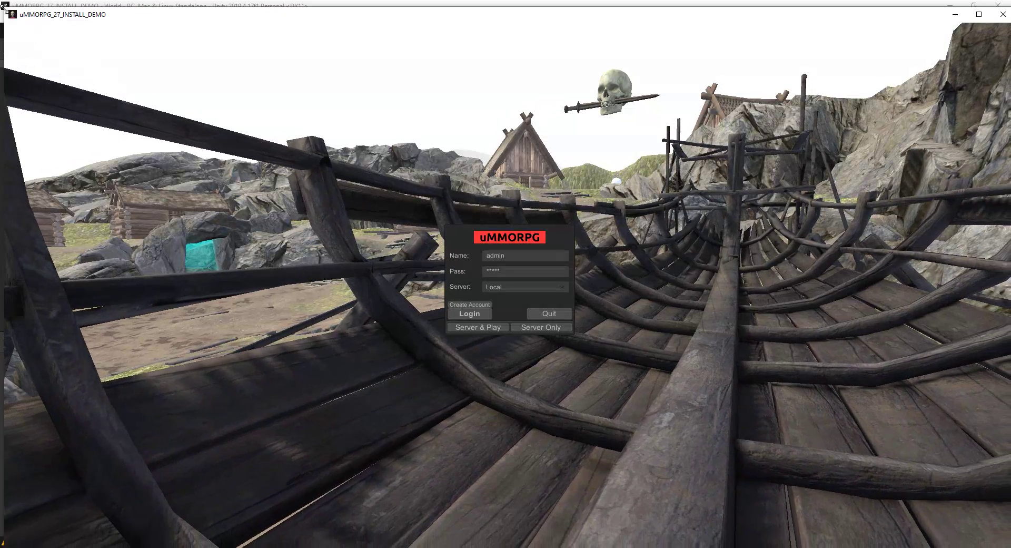
Move the game client window into view, log in to the Local server with the prefilled account and start with a character.
drag(65, 15, 137, 17)
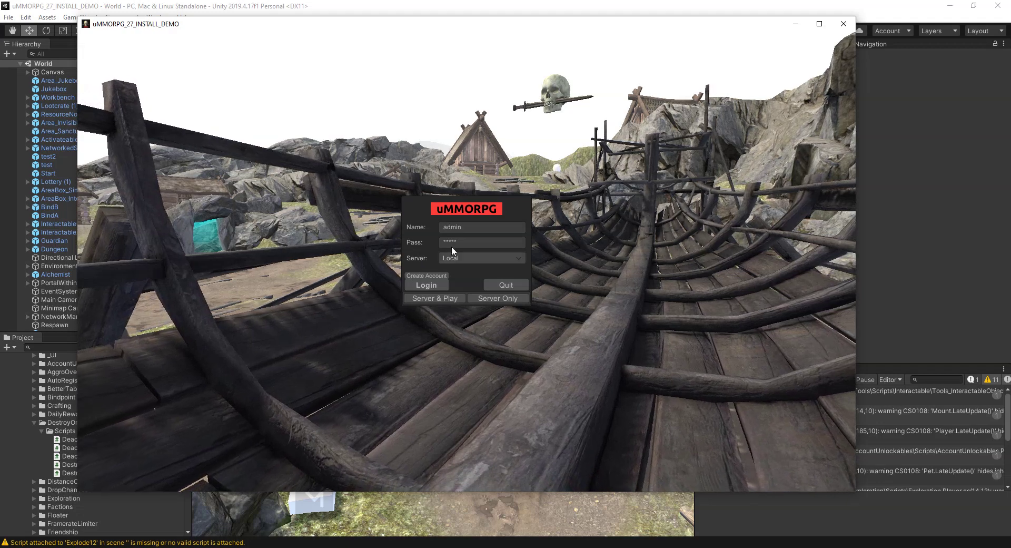
click(425, 284)
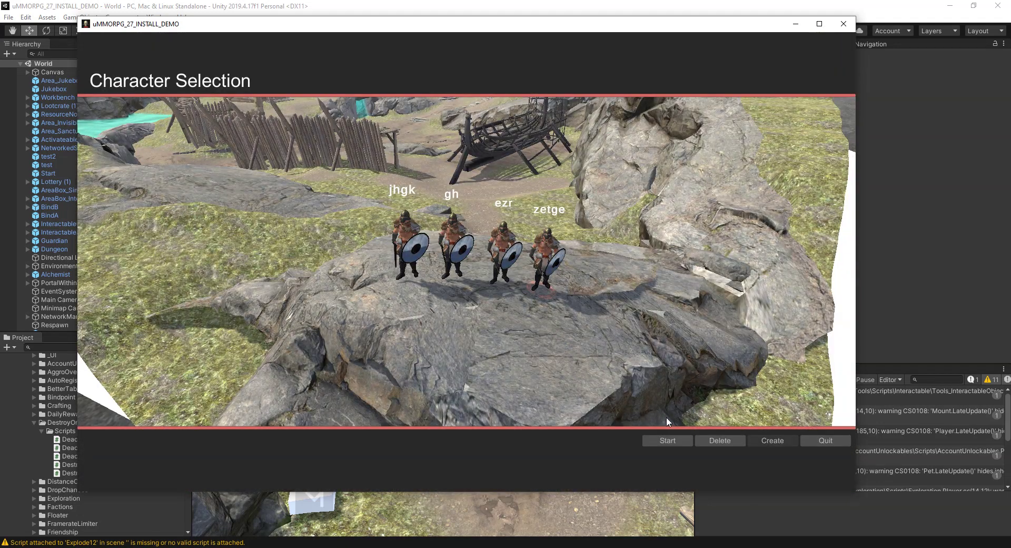
click(668, 441)
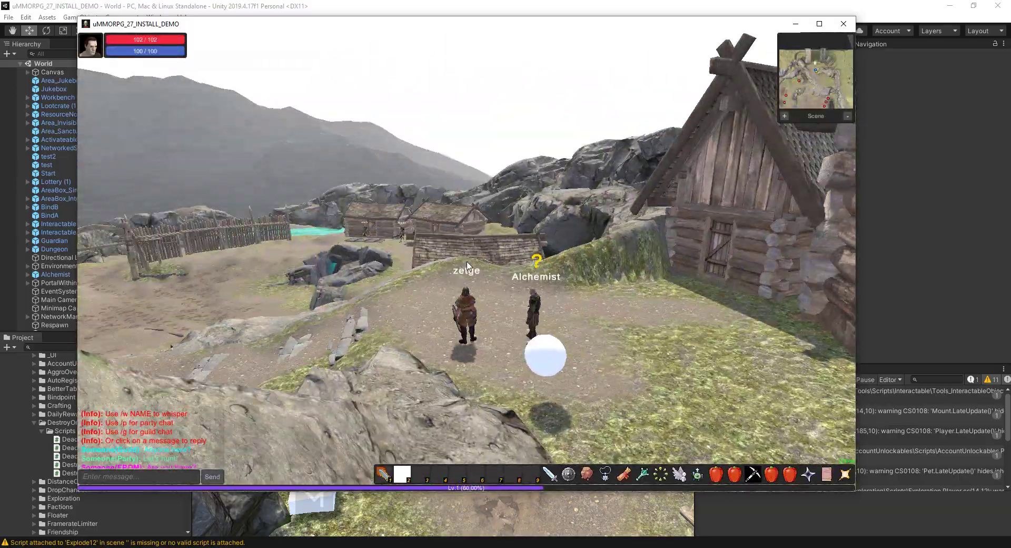
Walk the character down the path from the Alchemist towards the Bandit huts.
key(w)
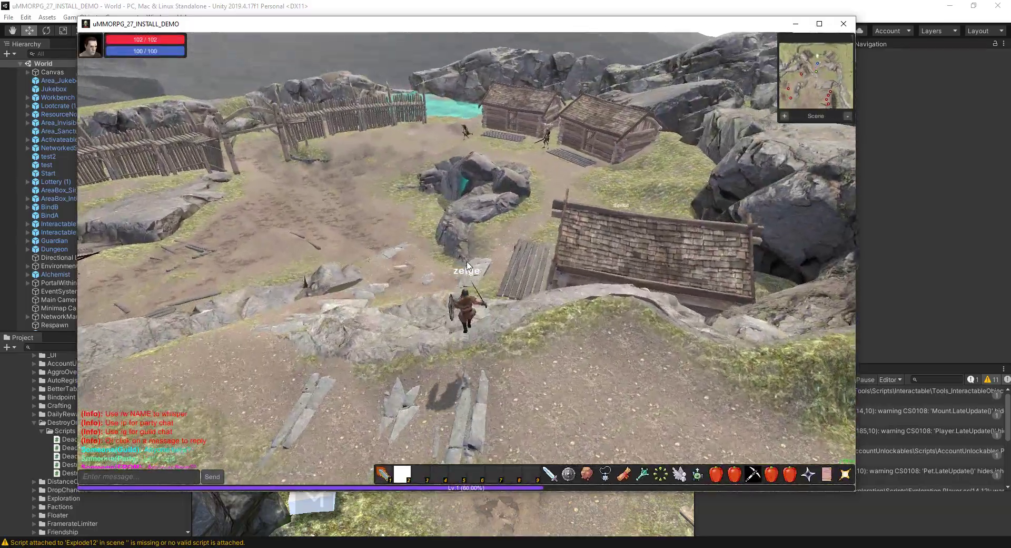
key(w)
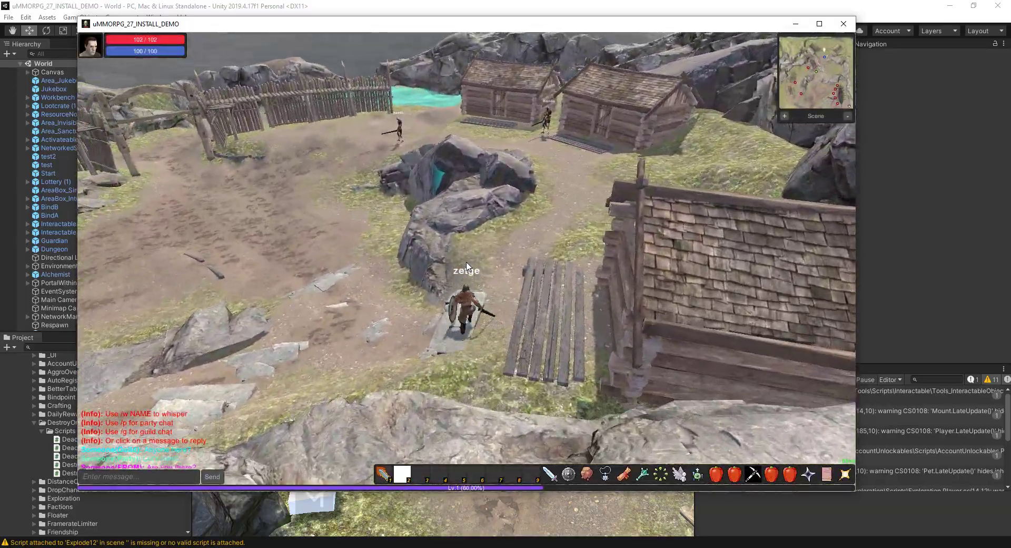
right_drag(466, 262, 467, 288)
Switch to the server console, narrow it and move it beside the game, and return to the game client.
key(alt+Tab)
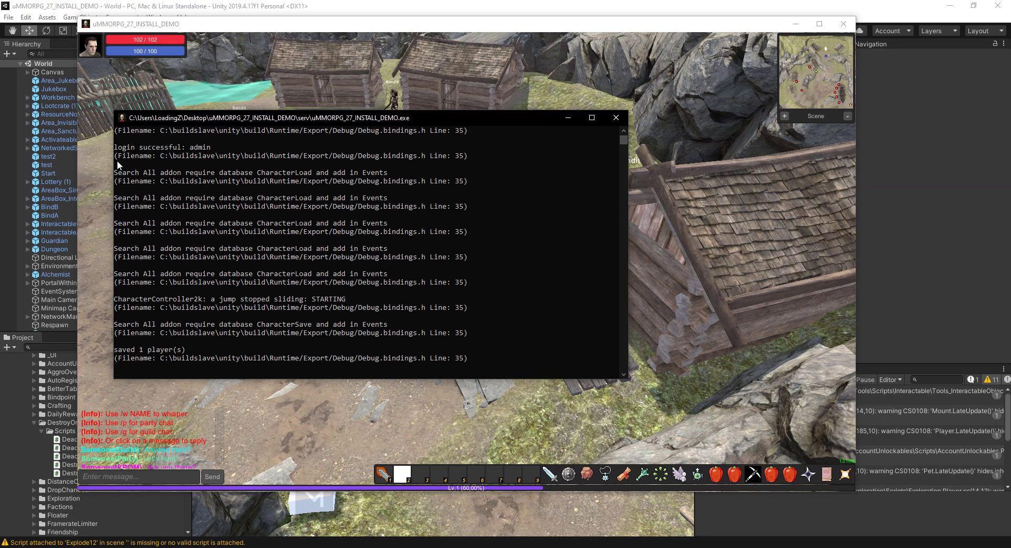
drag(109, 164, 266, 163)
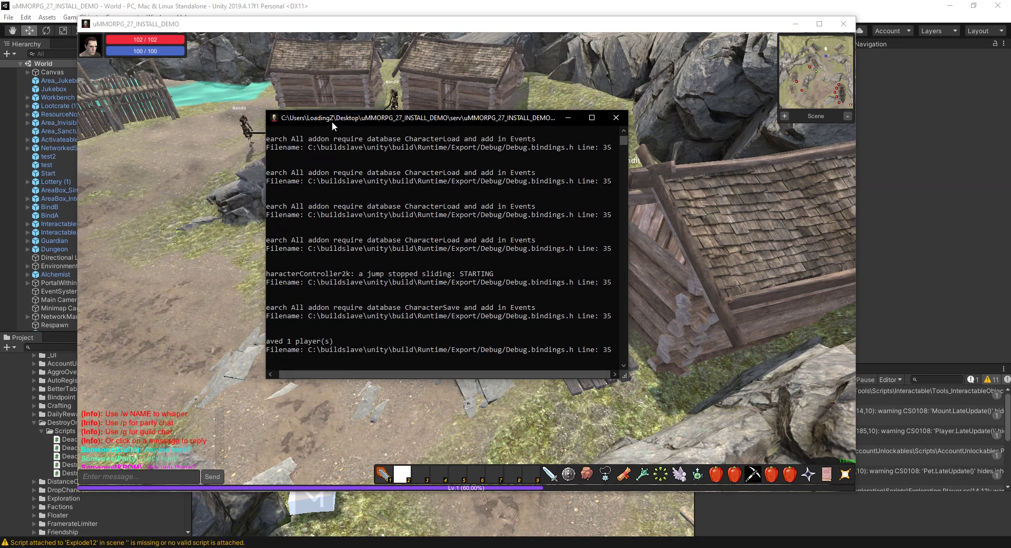
drag(332, 121, 750, 239)
click(467, 265)
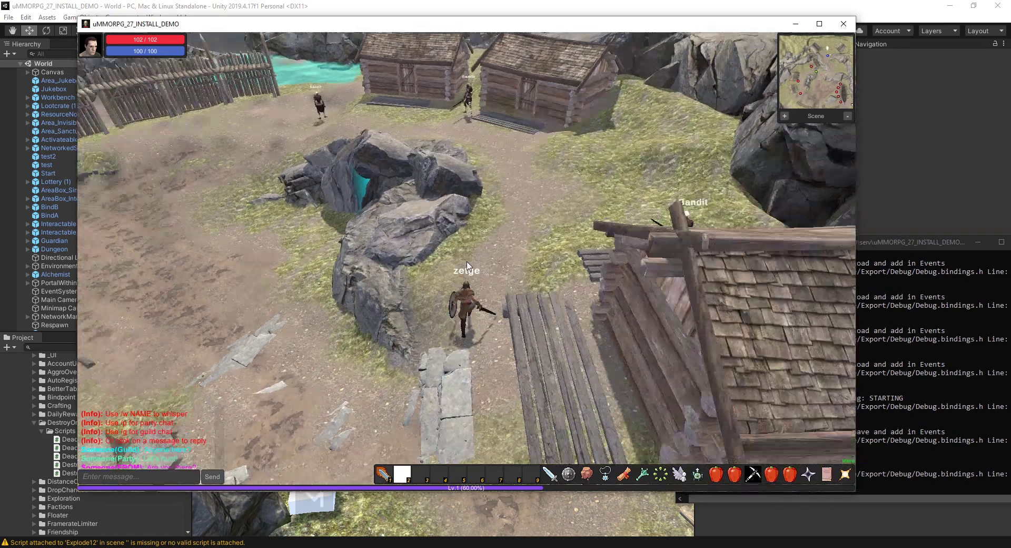
Approach and target the Bandit beside the hut, and shrink the game window to uncover the server console.
key(w)
key(Tab)
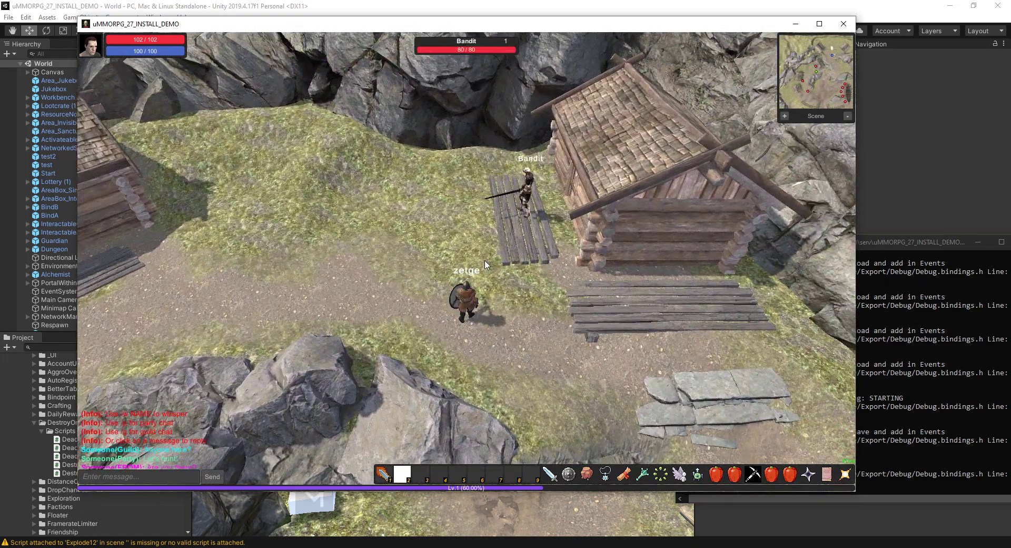
drag(853, 493, 665, 391)
key(w)
Attack and kill the targeted Bandit beside the hut to test the monster in the client.
right_drag(507, 339, 371, 210)
click(380, 220)
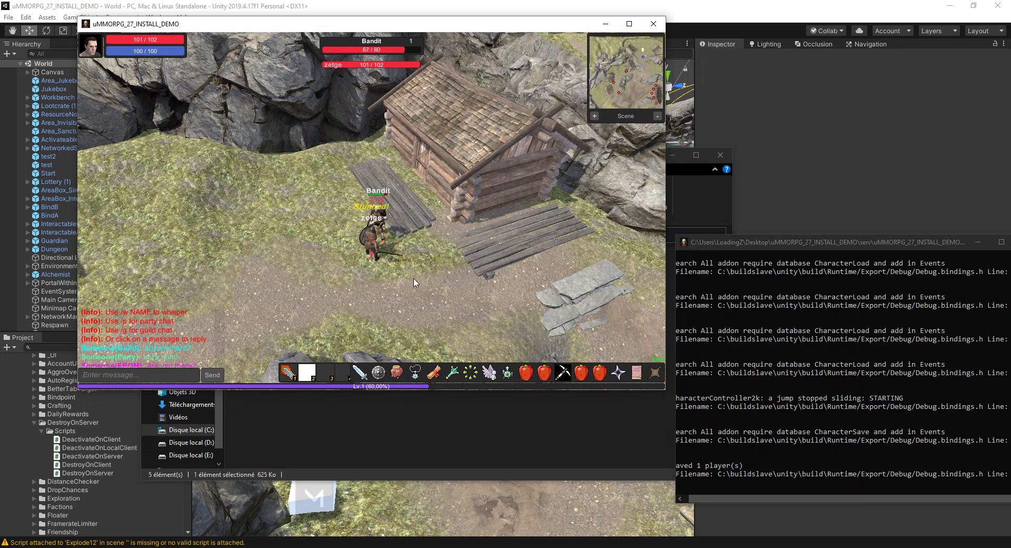
right_drag(448, 284, 371, 211)
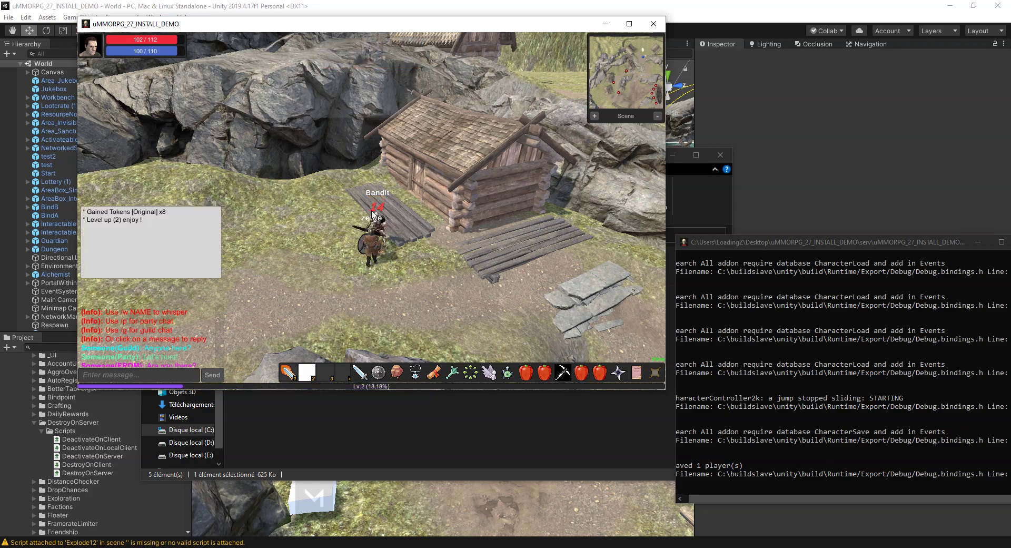
Inspect the dead Bandit up close, open its loot and take everything with Loot All.
right_drag(422, 247, 391, 255)
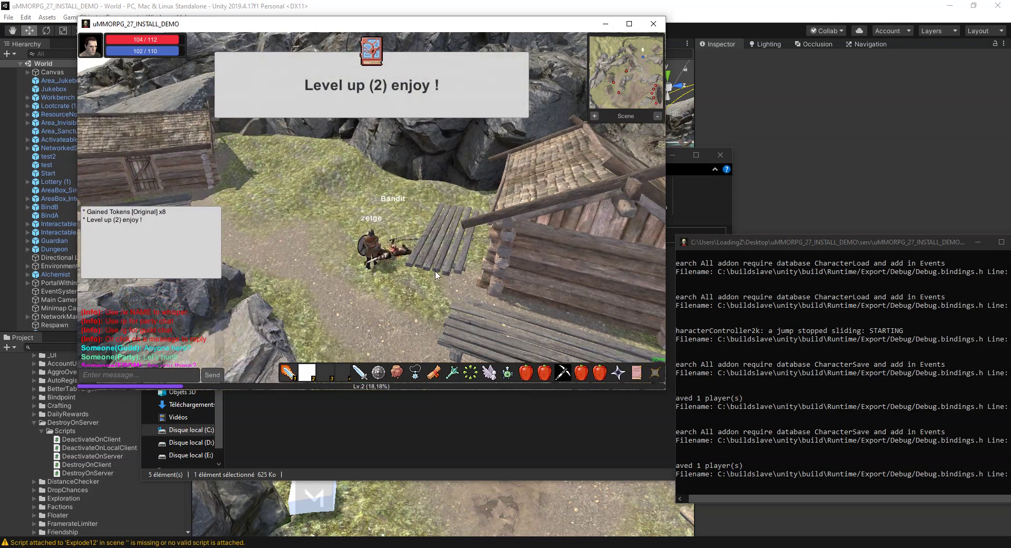
scroll(435, 268, up, 8)
right_drag(435, 266, 363, 254)
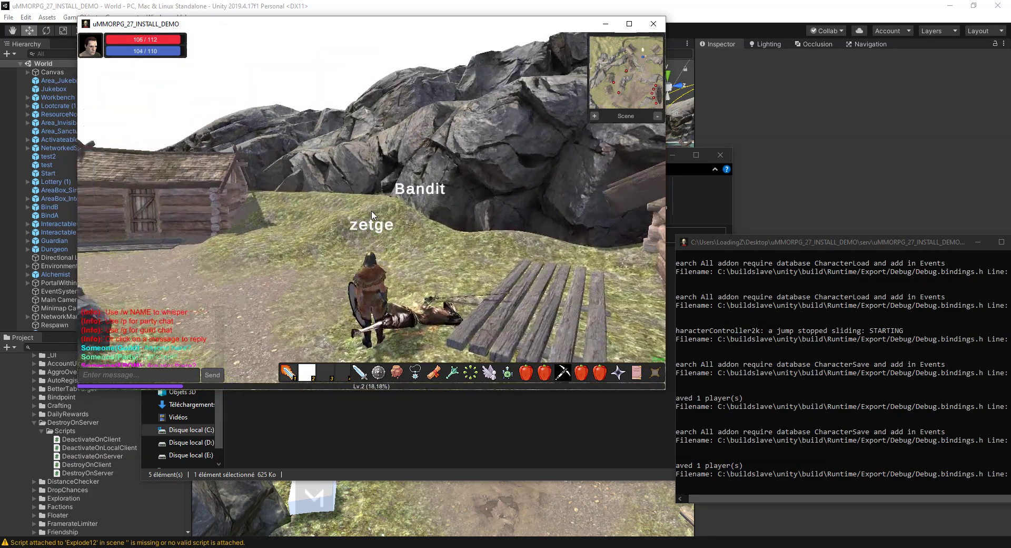
click(401, 306)
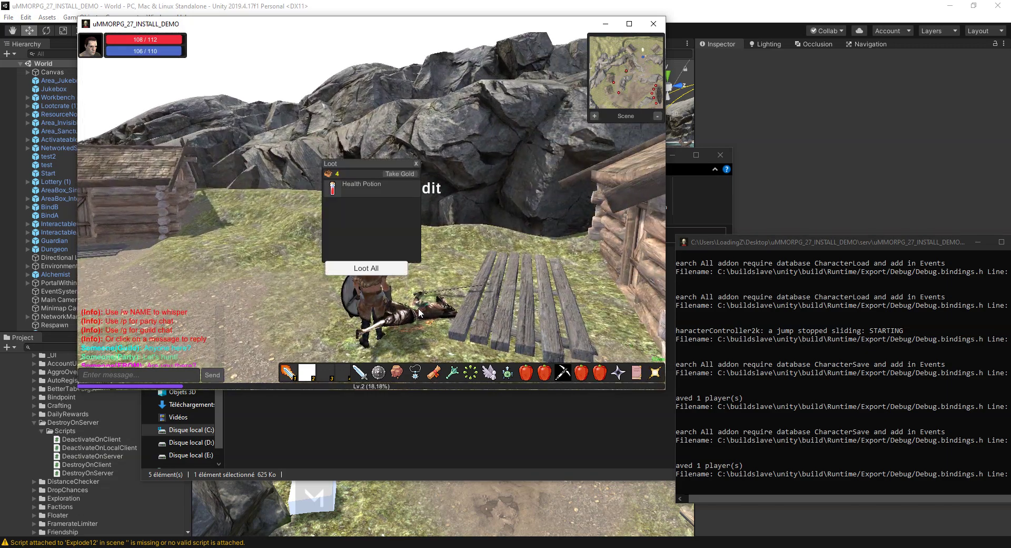
click(368, 271)
Target another Bandit near the huts and fight it with the first skill and the Aura AOE skill.
right_drag(442, 266, 371, 211)
key(w)
key(Tab)
key(w)
key(w)
key(1)
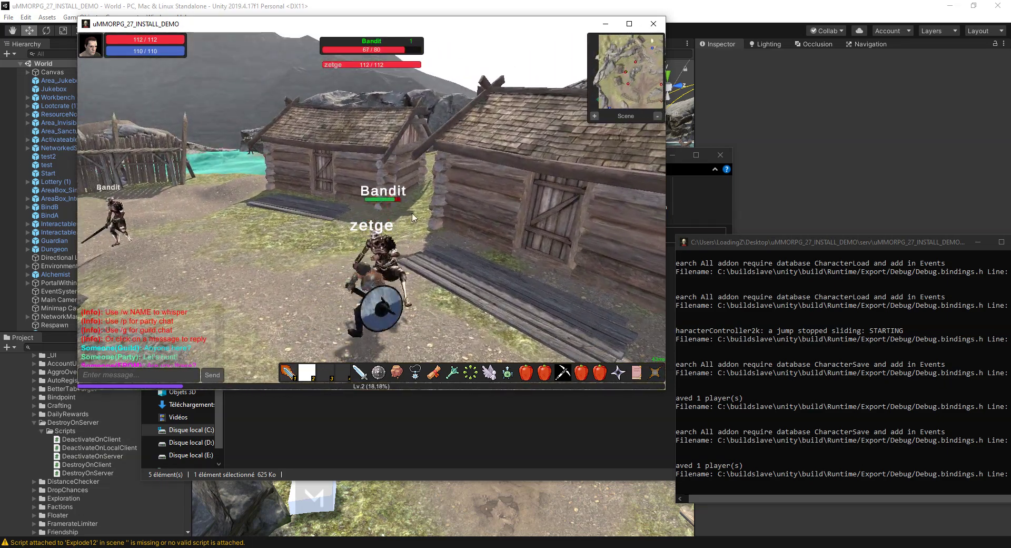
right_drag(372, 211, 371, 211)
key(2)
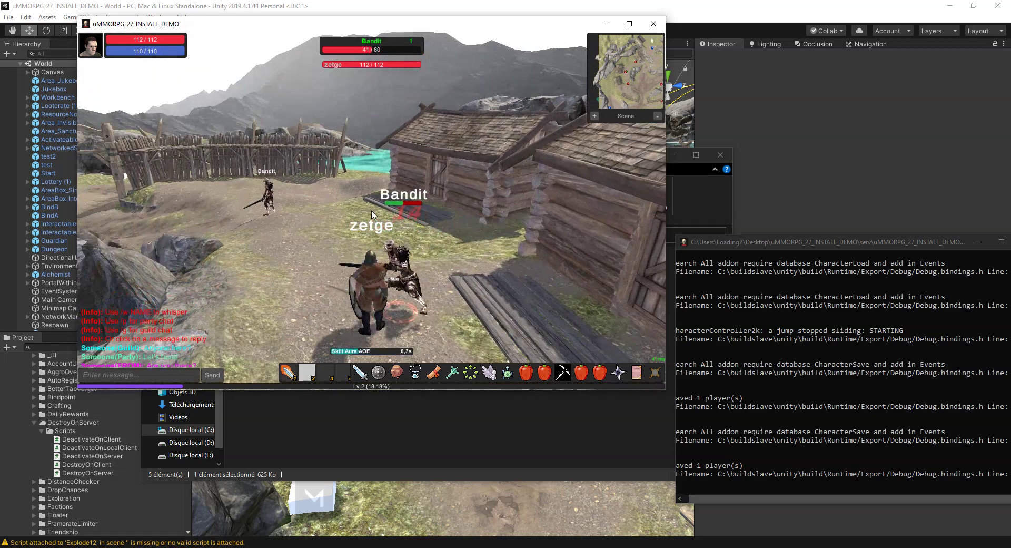
key(2)
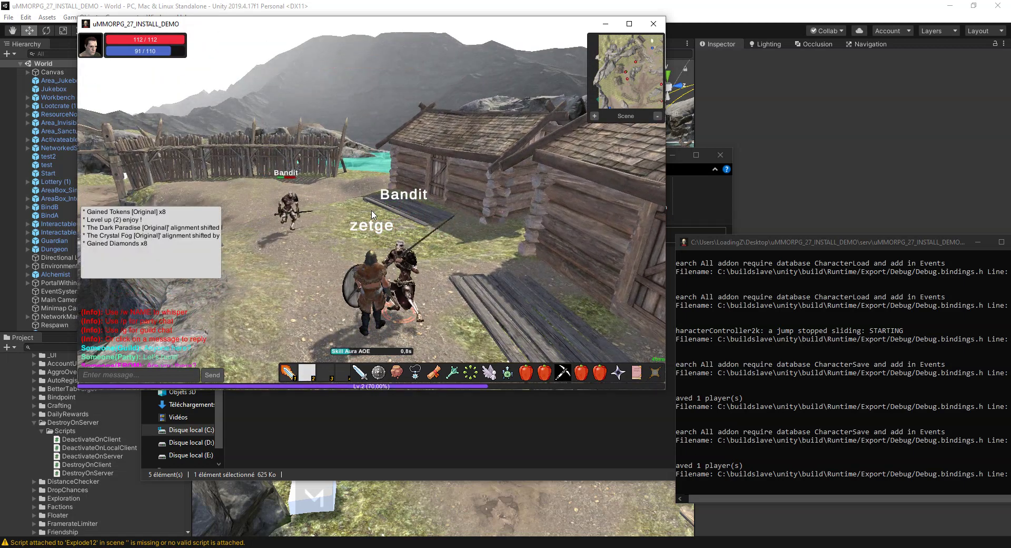
Open the loot of the killed Bandit, take everything with Loot All and walk on.
click(329, 243)
click(324, 238)
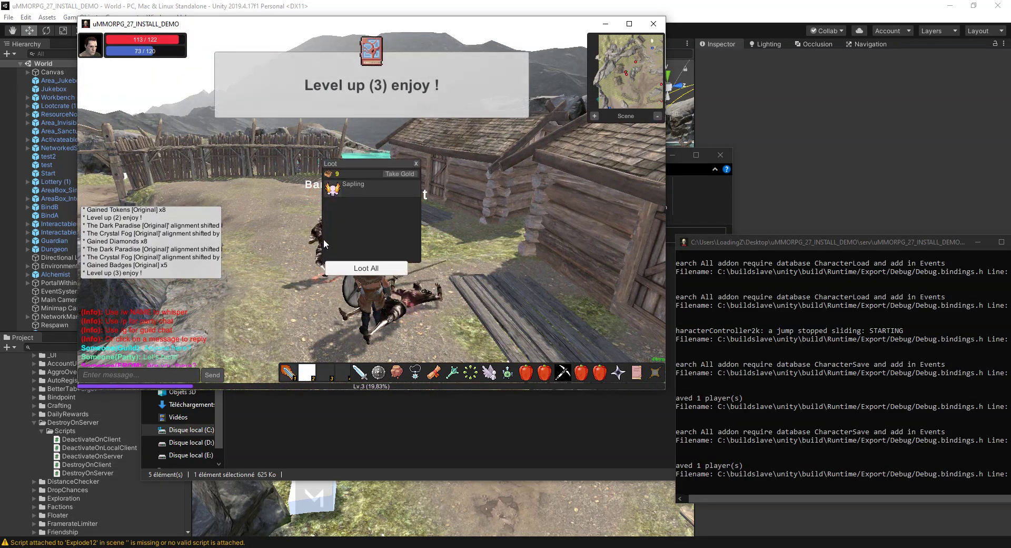
click(353, 267)
key(w)
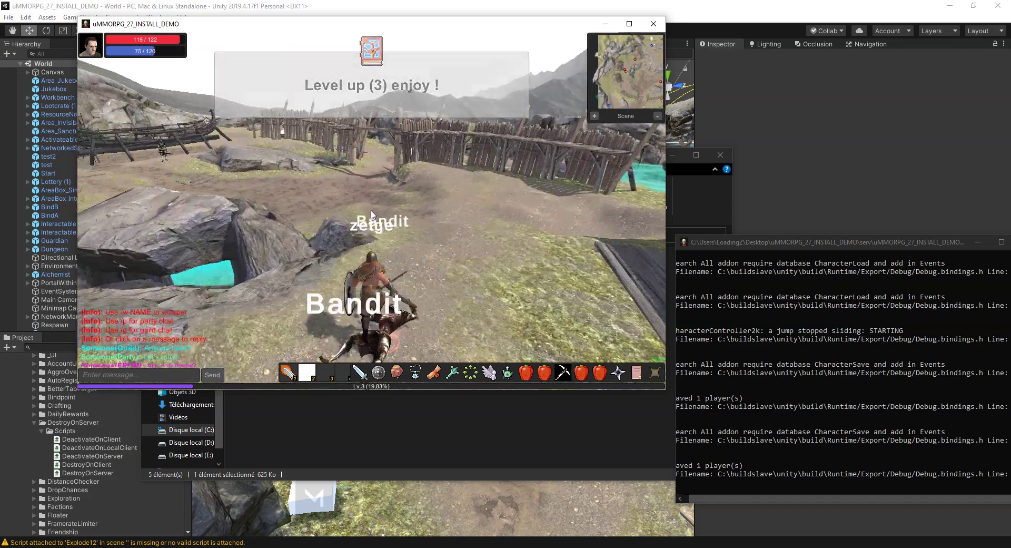